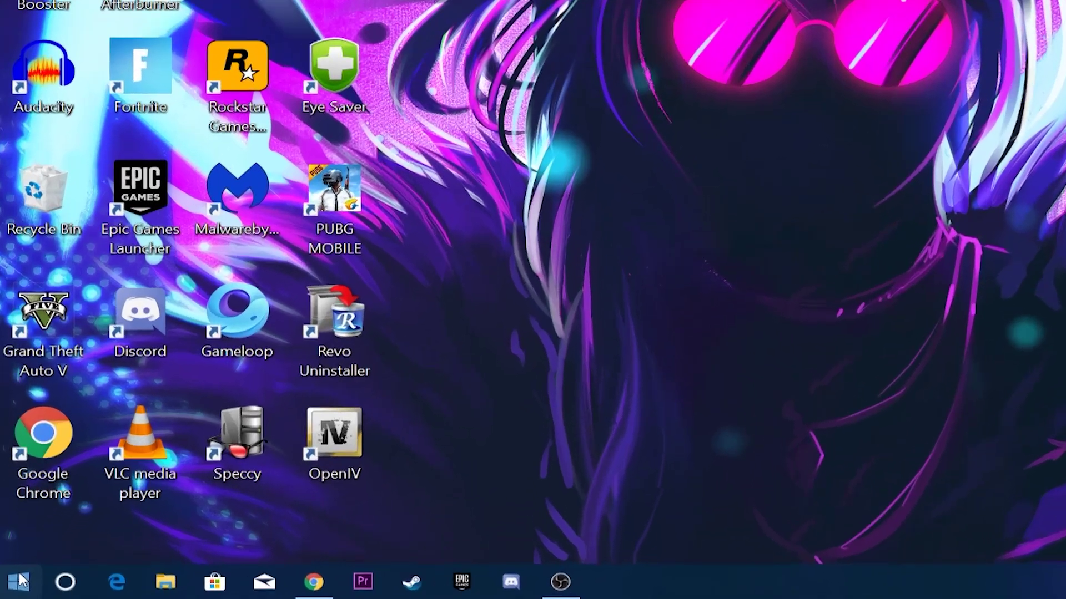
- Search %appdata% and open the AppData Local folder
{"action": "left_click", "coordinate": [17, 588]}
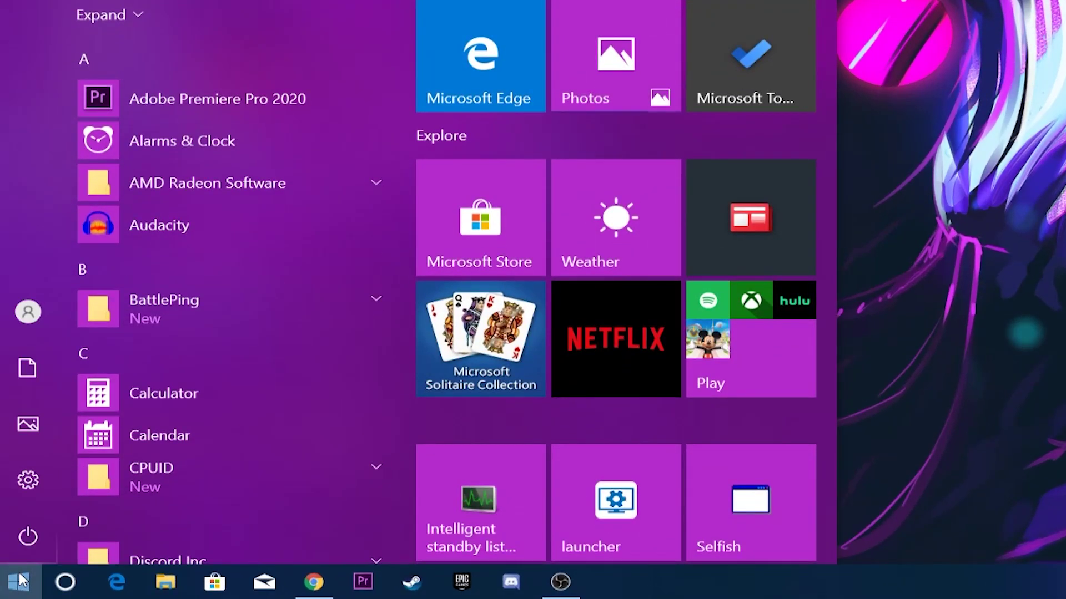
{"action": "left_click", "coordinate": [17, 587]}
{"action": "left_click", "coordinate": [19, 580]}
{"action": "type", "text": "%appd"}
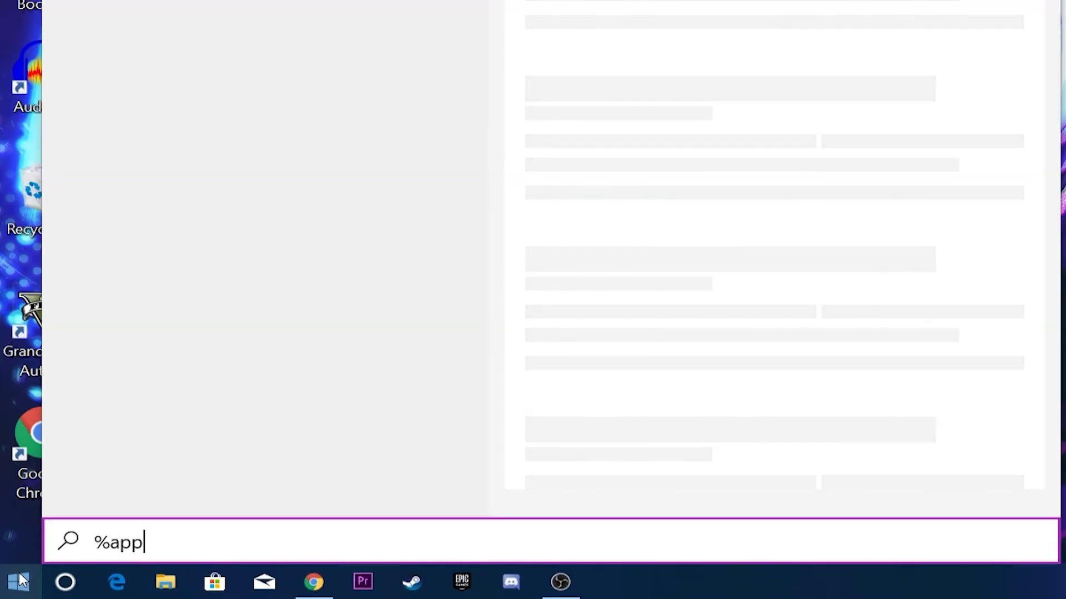
{"action": "type", "text": "ata%"}
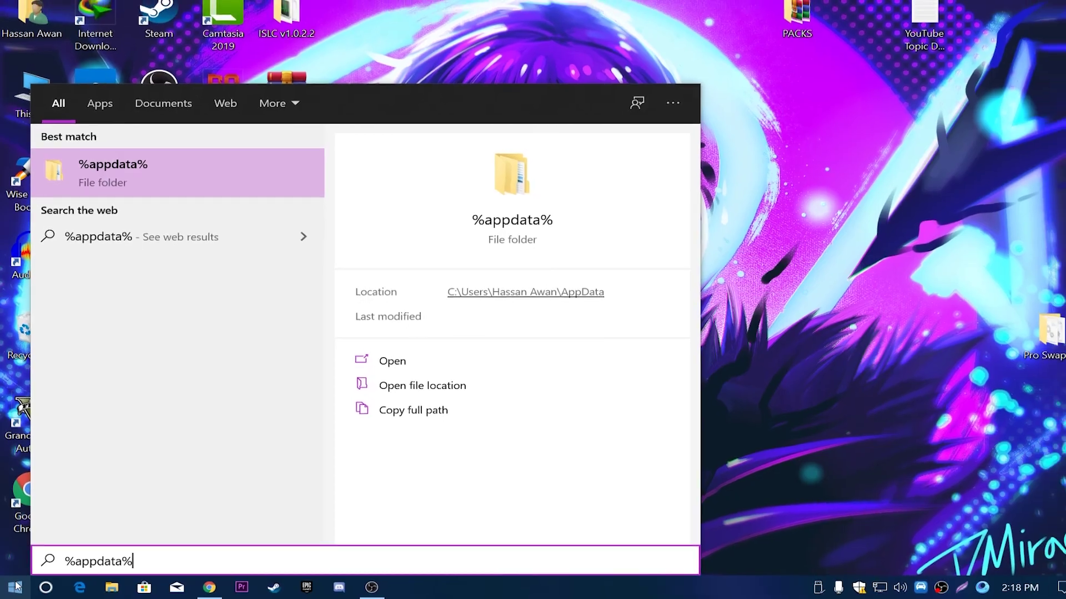
{"action": "key", "text": "Return"}
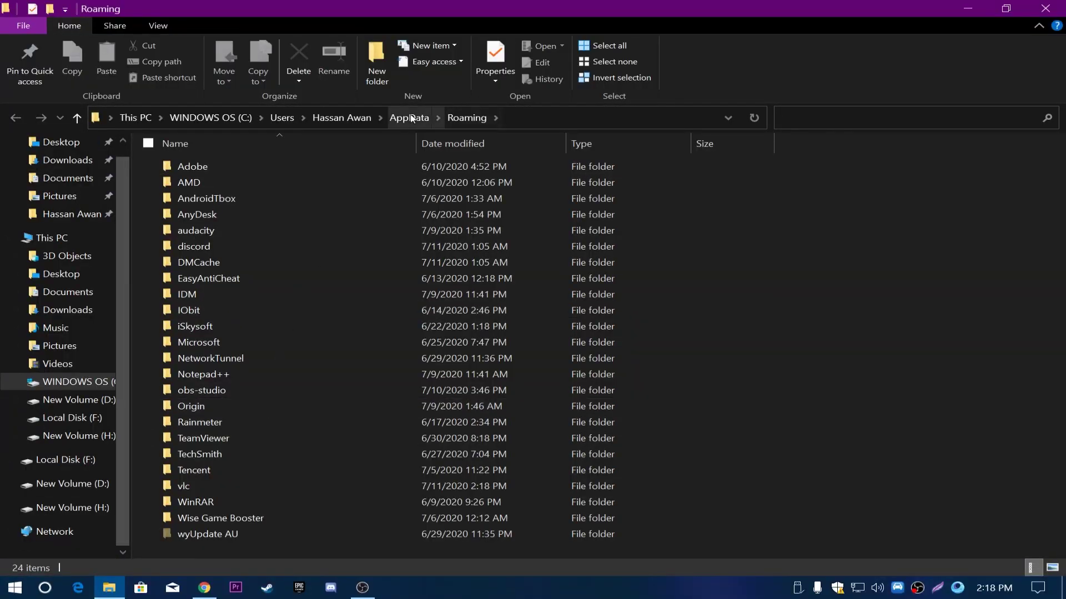
{"action": "left_click", "coordinate": [411, 117]}
{"action": "double_click", "coordinate": [198, 161]}
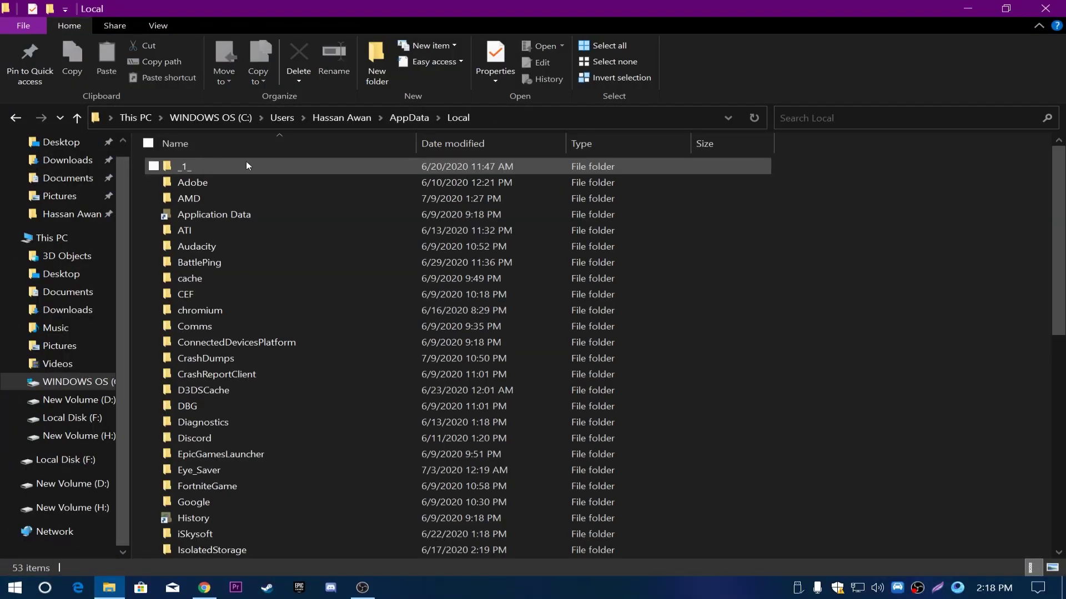
- Delete both crash items in FortniteGame\Saved\Crashes
{"action": "type", "text": "crashr"}
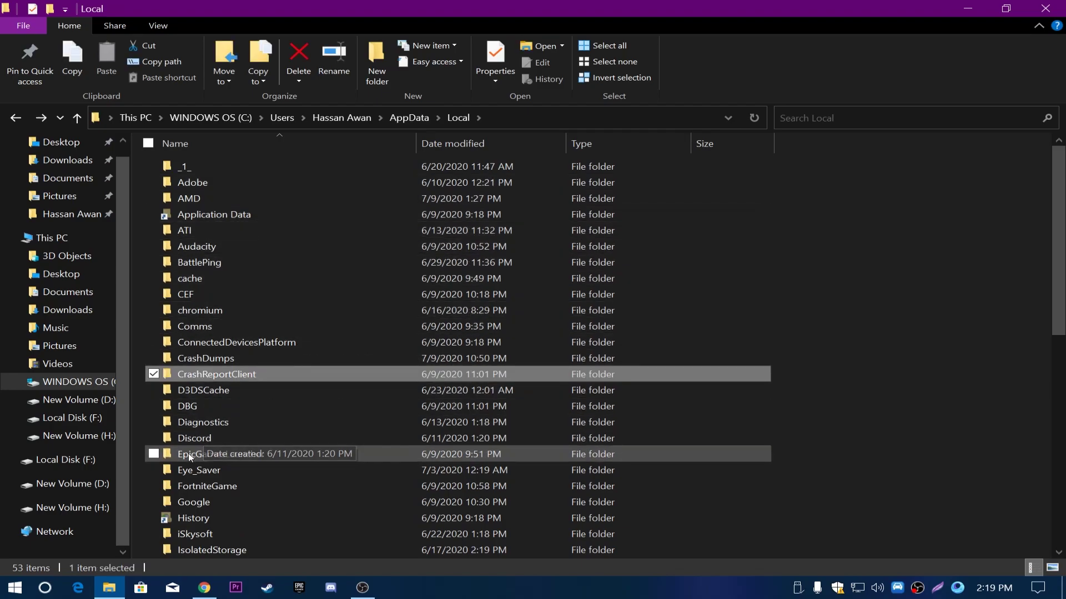
{"action": "type", "text": "f"}
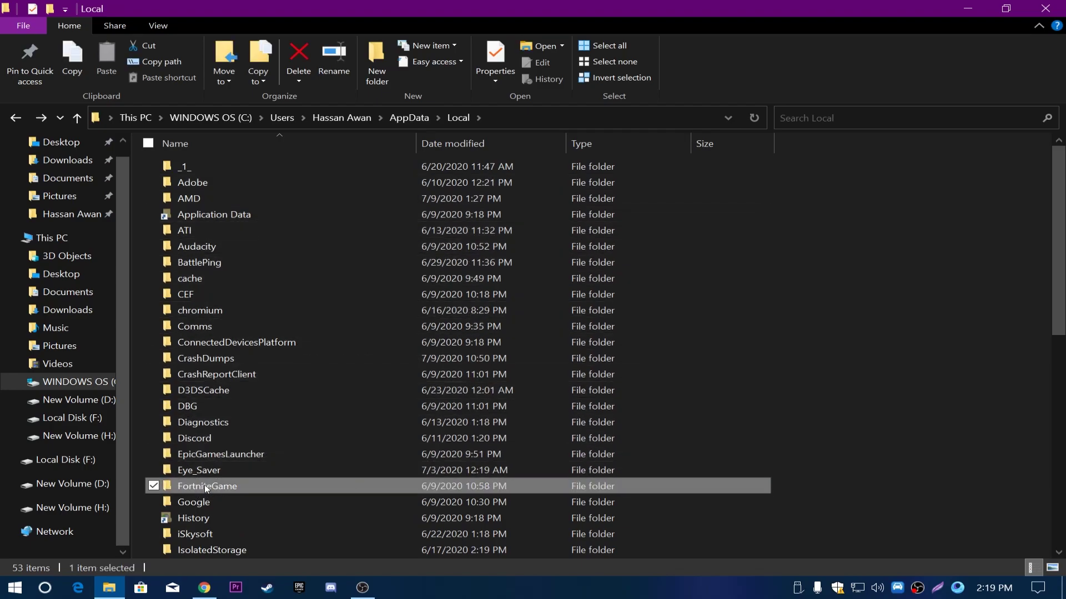
{"action": "double_click", "coordinate": [206, 489]}
{"action": "double_click", "coordinate": [204, 161]}
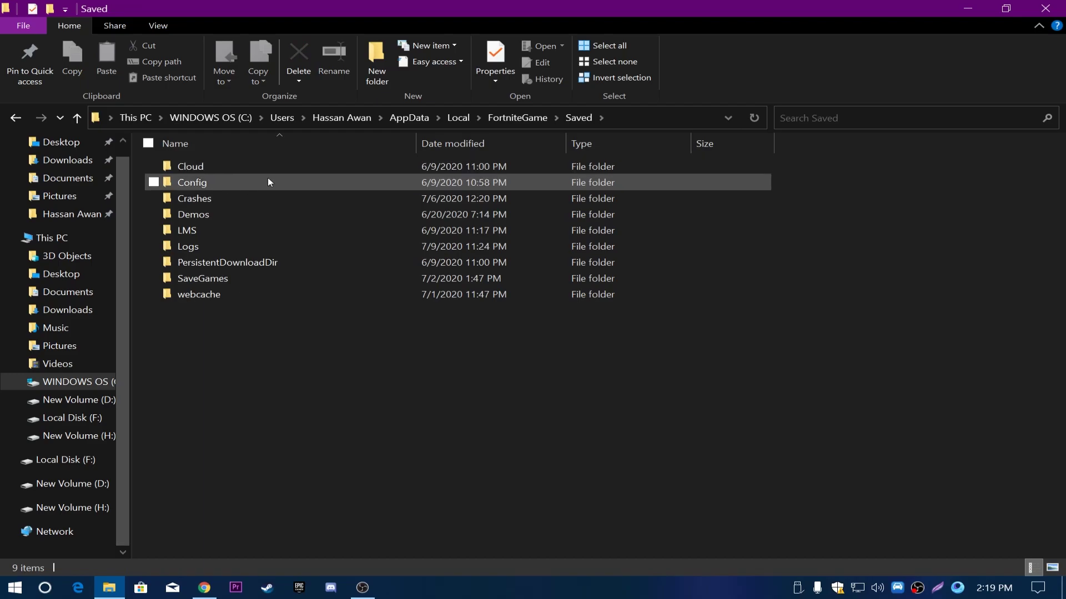
{"action": "left_click", "coordinate": [195, 197]}
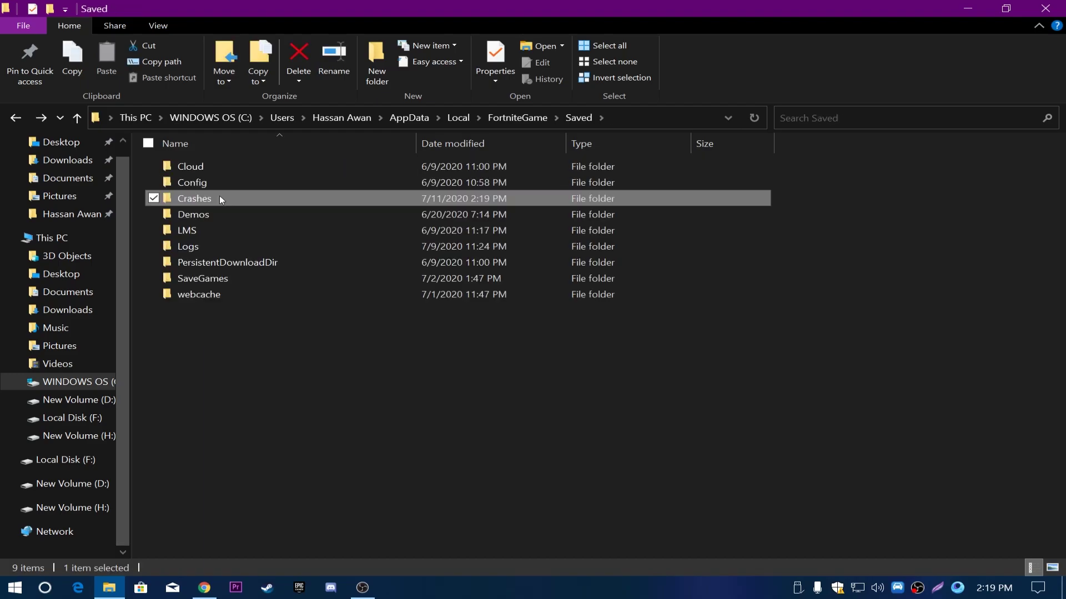
{"action": "double_click", "coordinate": [195, 195]}
{"action": "left_click_drag", "start_coordinate": [224, 257], "coordinate": [215, 172]}
{"action": "right_click", "coordinate": [215, 172]}
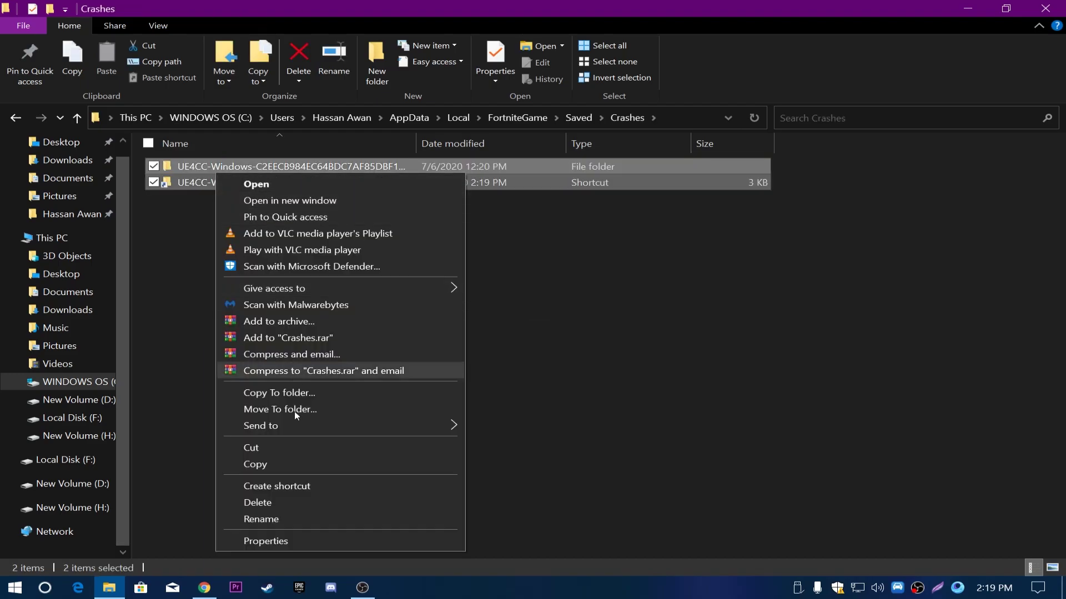
{"action": "left_click", "coordinate": [282, 495]}
- Delete all log files in FortniteGame\Saved\Logs
{"action": "key", "text": "alt+Up"}
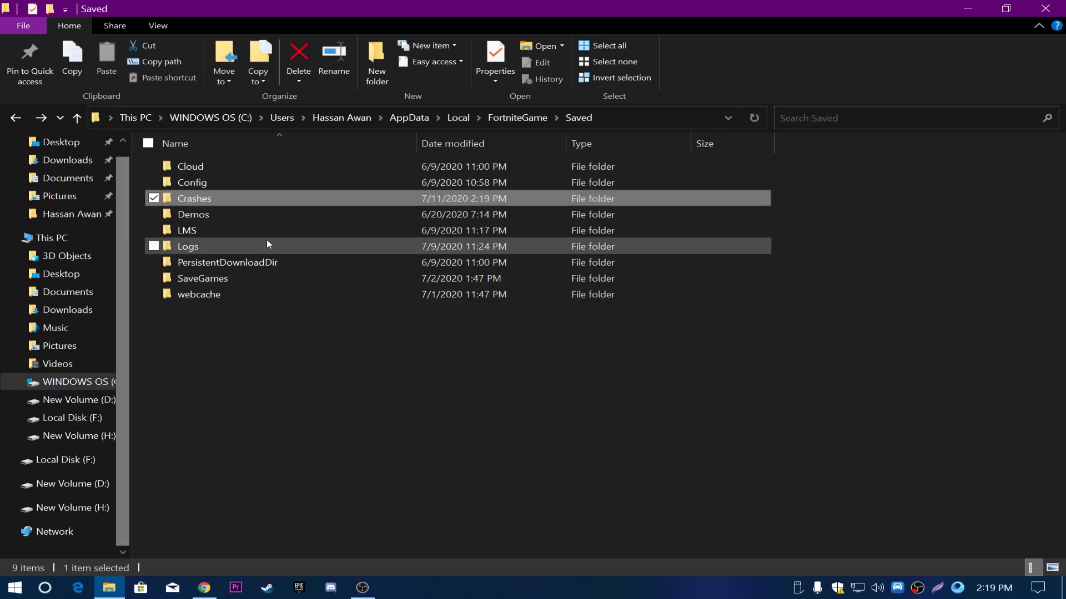
{"action": "double_click", "coordinate": [203, 244]}
{"action": "key", "text": "ctrl+a"}
{"action": "right_click", "coordinate": [262, 229]}
{"action": "left_click", "coordinate": [349, 527]}
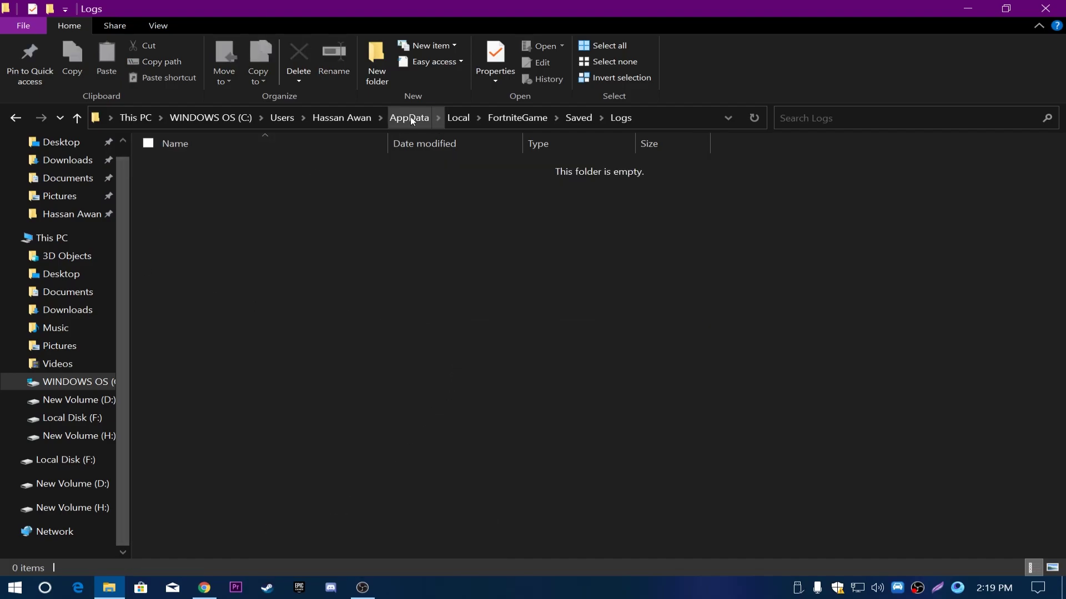
- Delete the six log files in EpicGamesLauncher\Saved\Logs
{"action": "left_click", "coordinate": [458, 118]}
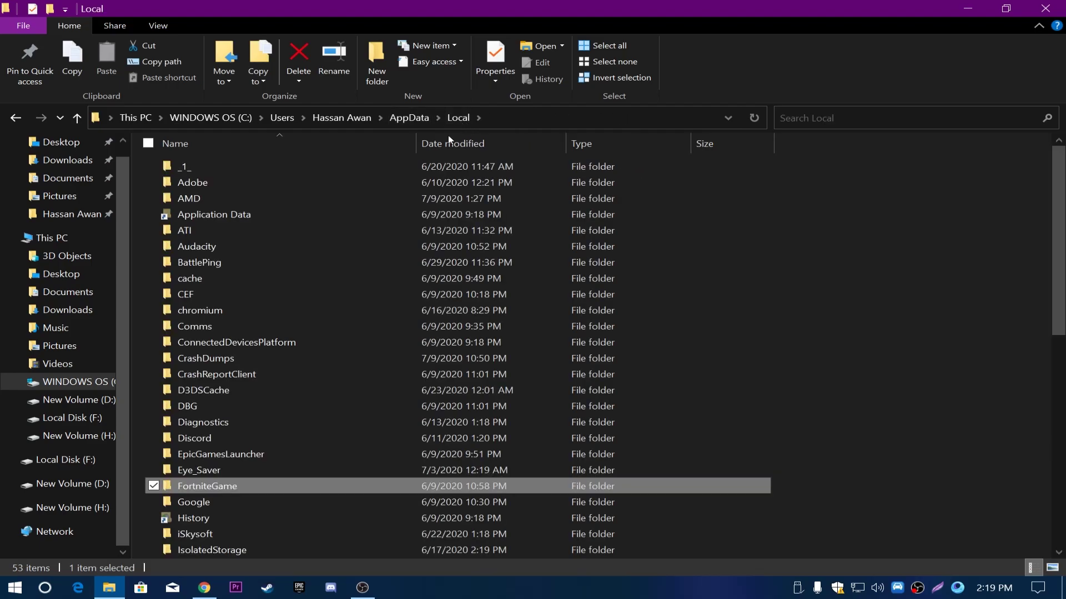
{"action": "double_click", "coordinate": [237, 455]}
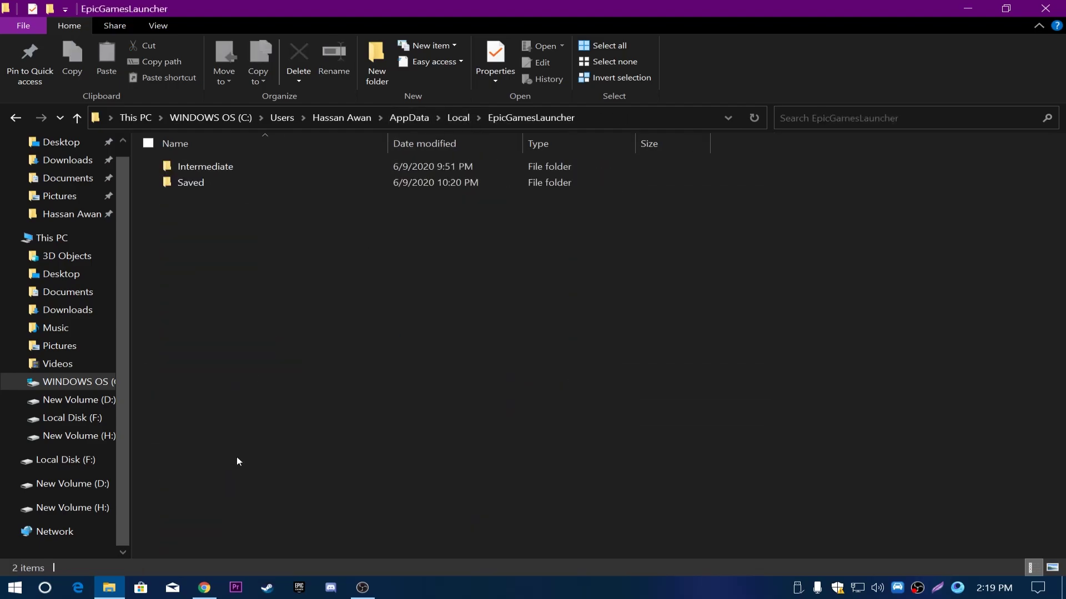
{"action": "double_click", "coordinate": [197, 187]}
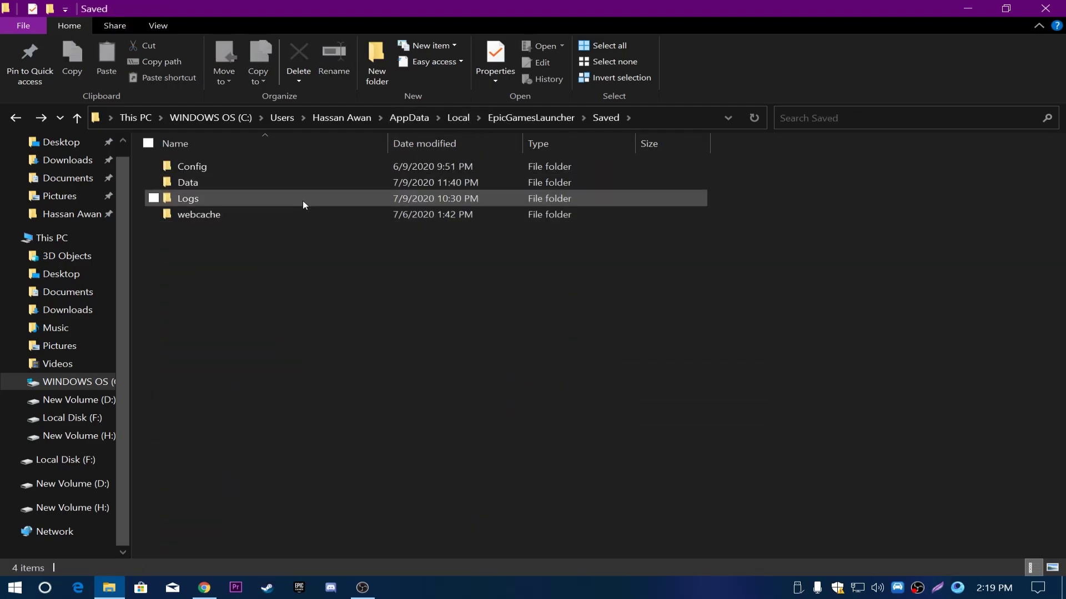
{"action": "double_click", "coordinate": [198, 197]}
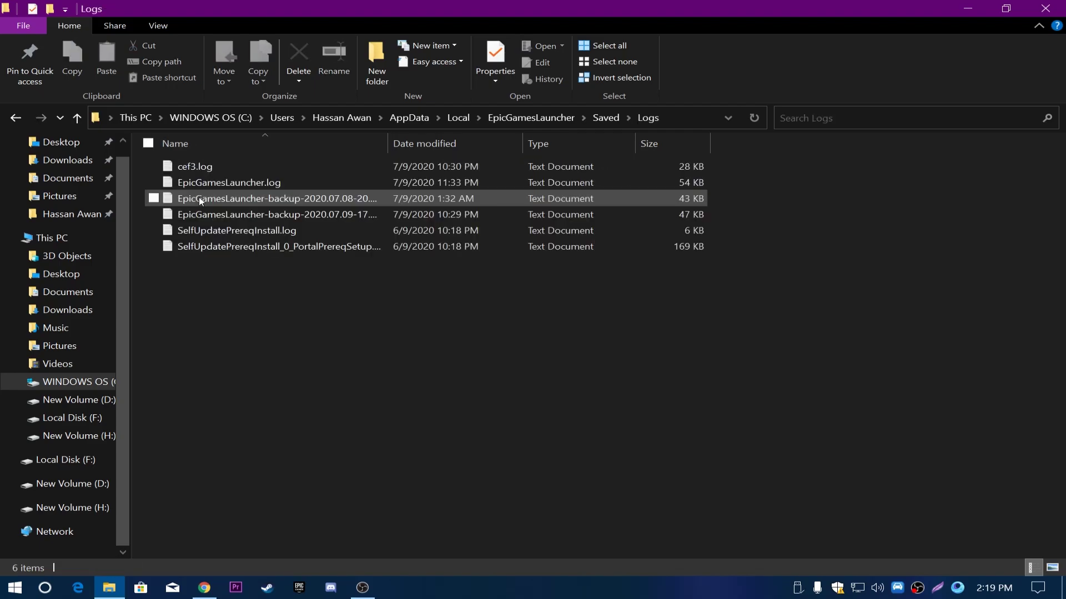
{"action": "left_click_drag", "start_coordinate": [243, 311], "coordinate": [258, 169]}
{"action": "right_click", "coordinate": [257, 185]}
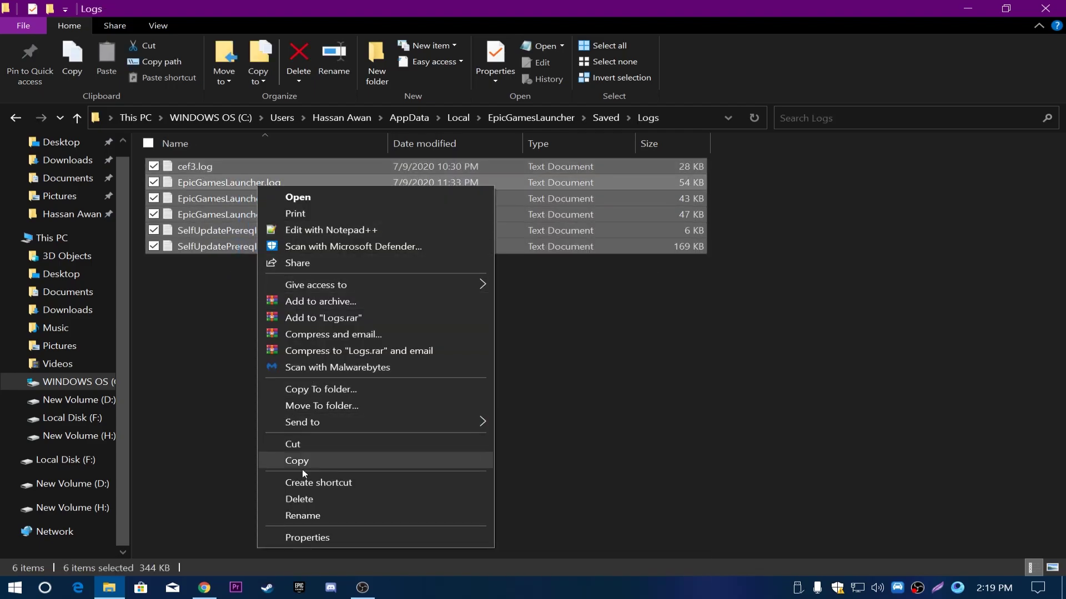
{"action": "left_click", "coordinate": [303, 499]}
- Delete the three UE4CC crash folders in Saved\Config\CrashReportClient
{"action": "key", "text": "alt+Up"}
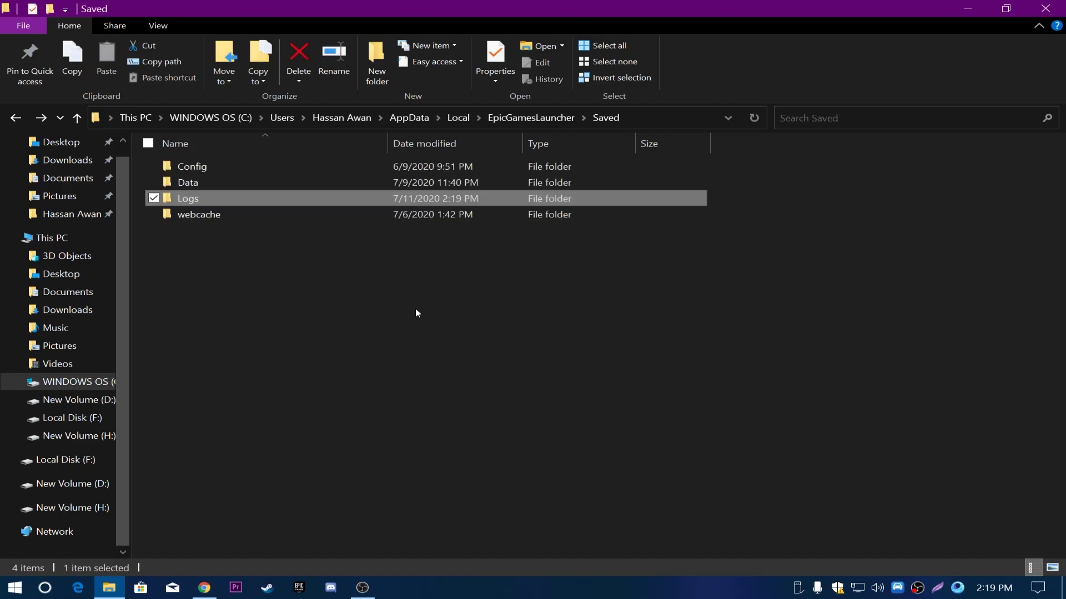
{"action": "double_click", "coordinate": [209, 165]}
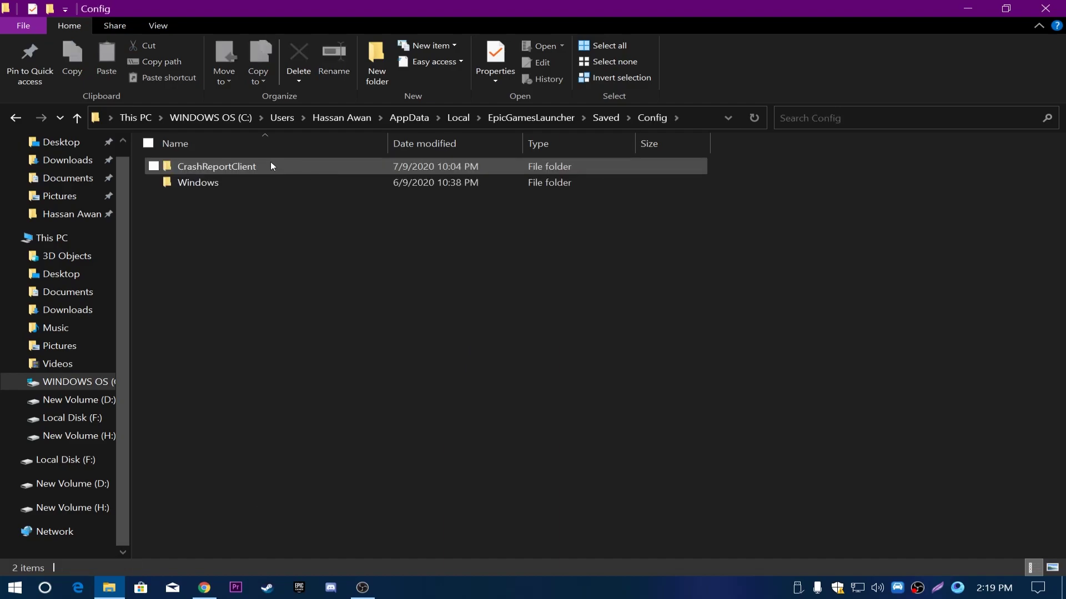
{"action": "double_click", "coordinate": [247, 166]}
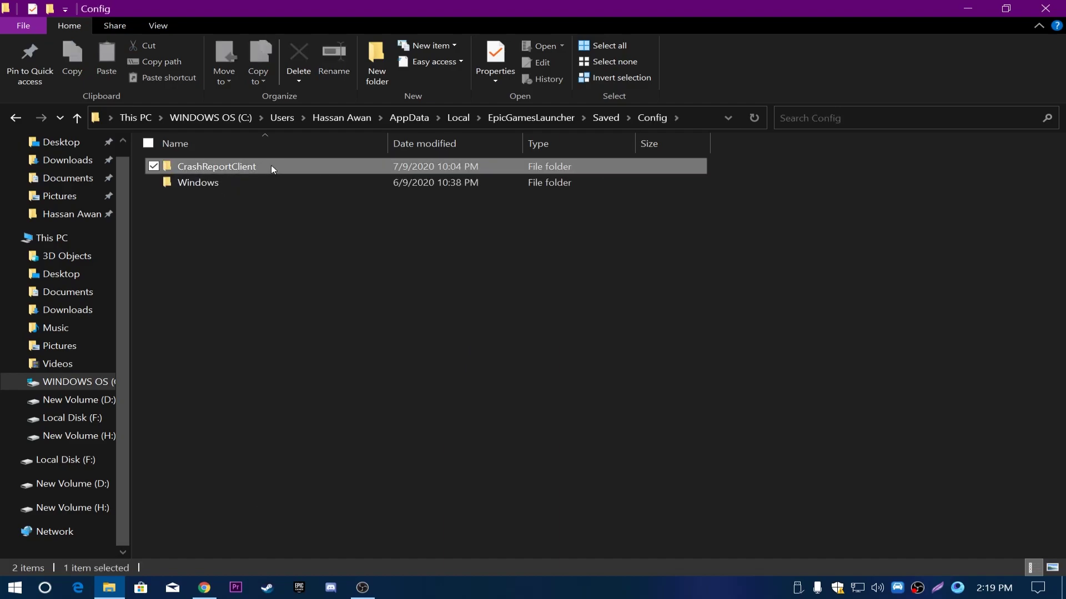
{"action": "left_click_drag", "start_coordinate": [222, 232], "coordinate": [230, 169]}
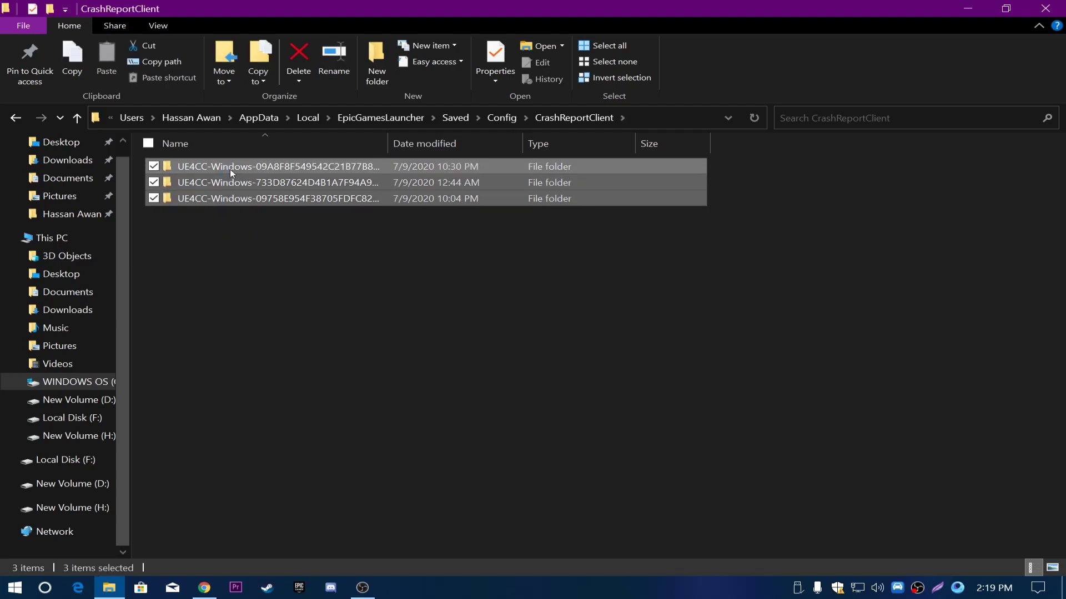
{"action": "key", "text": "Delete"}
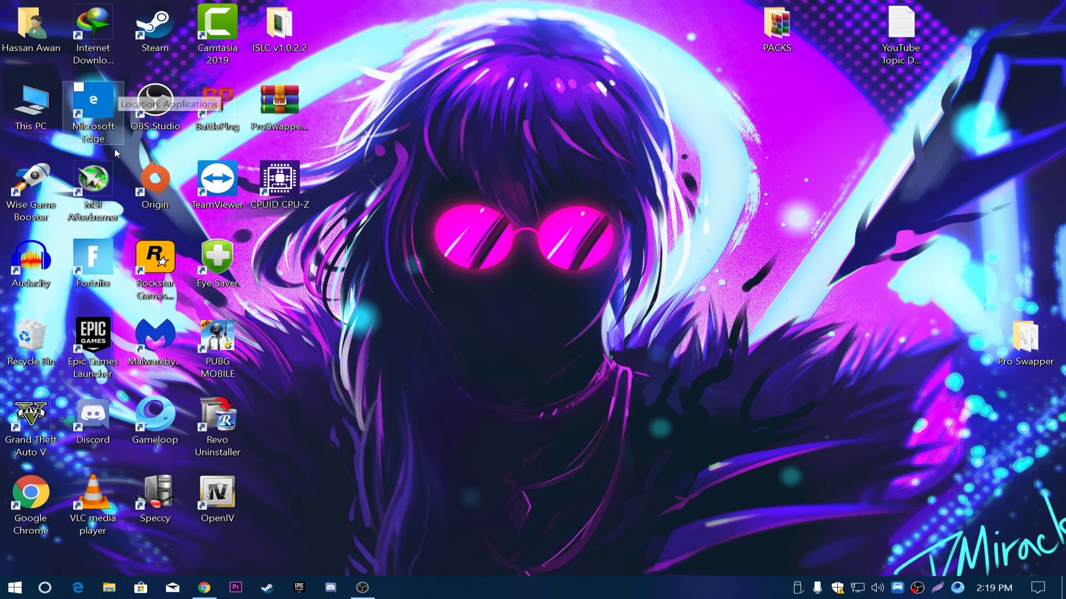
- Empty the Recycle Bin and open the %temp% folder
{"action": "right_click", "coordinate": [29, 326]}
{"action": "left_click", "coordinate": [97, 353]}
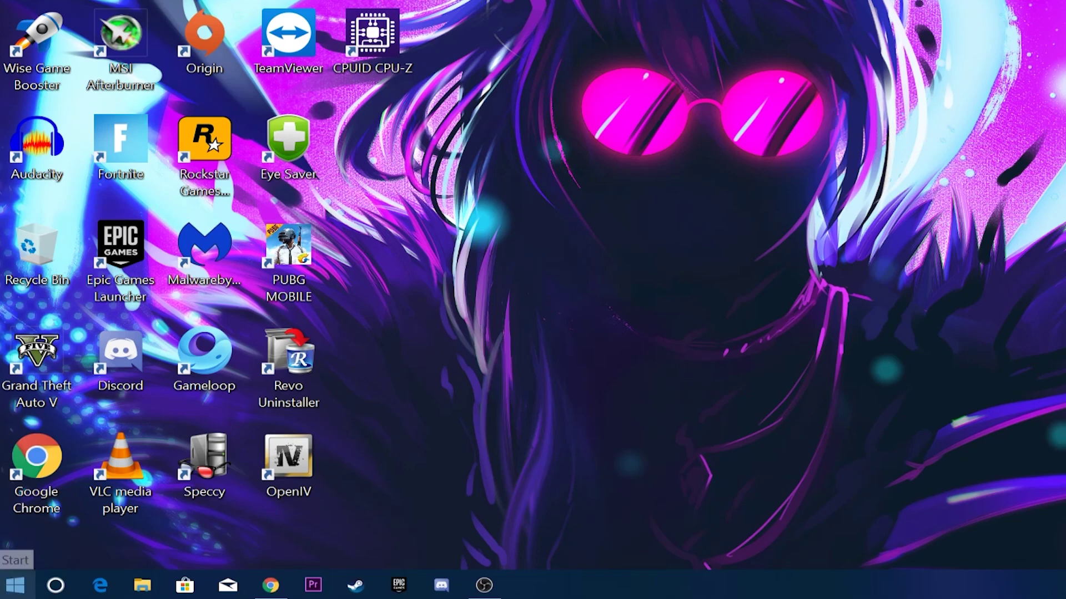
{"action": "left_click", "coordinate": [15, 585]}
{"action": "type", "text": "%tempo"}
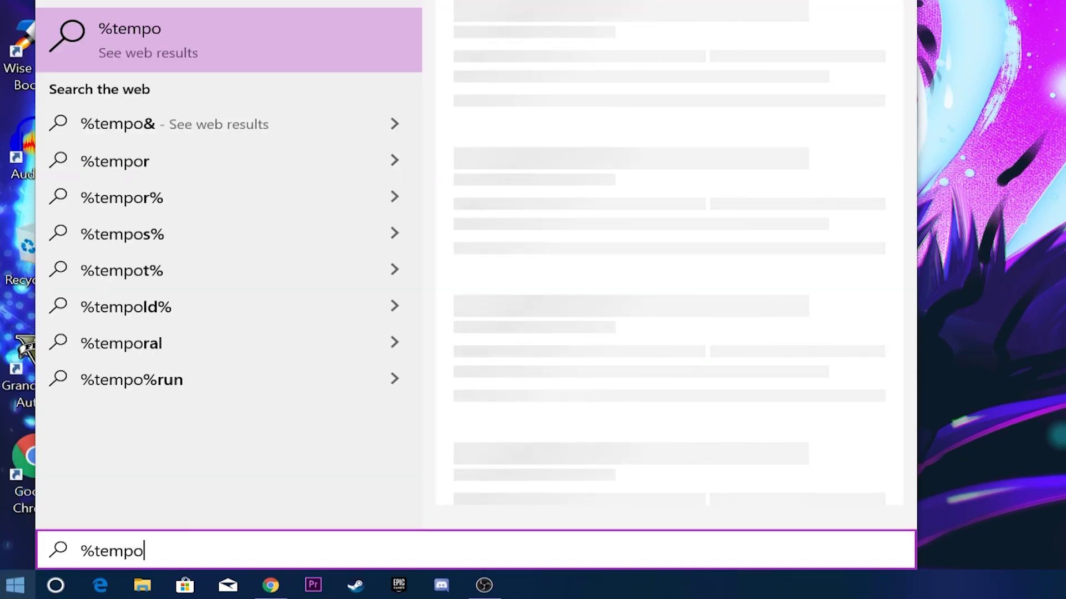
{"action": "key", "text": "BackSpace"}
{"action": "type", "text": "%"}
{"action": "key", "text": "Return"}
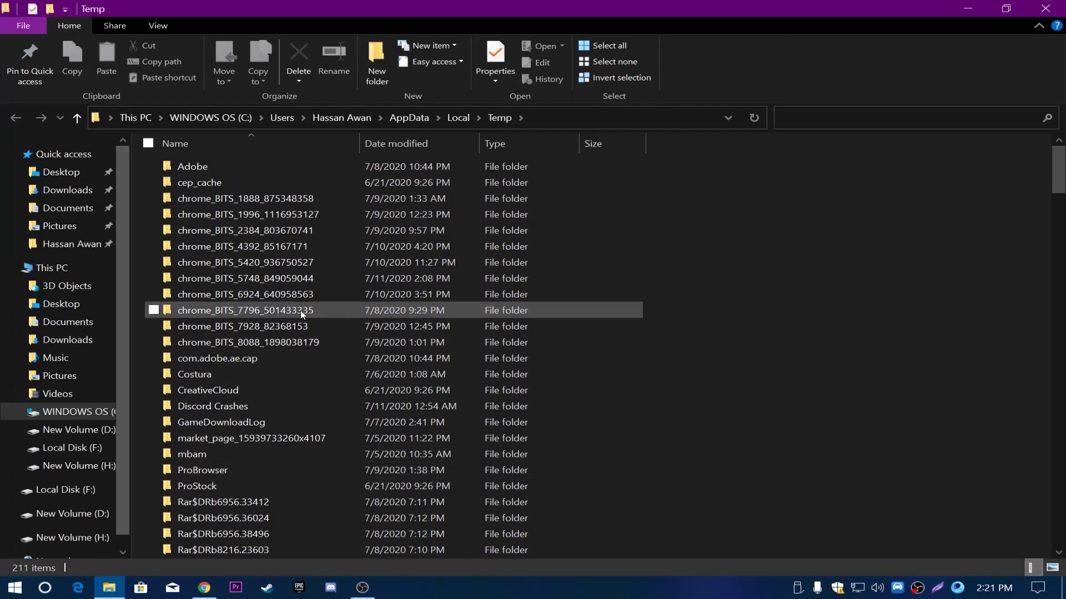
- Delete every file in the Temp folder
{"action": "key", "text": "ctrl+a"}
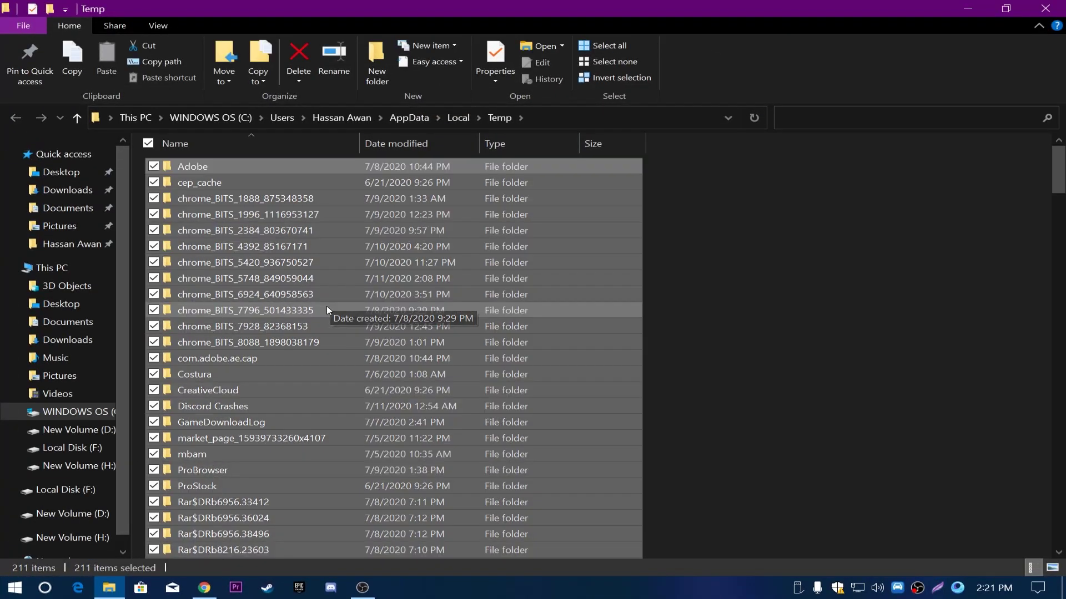
{"action": "right_click", "coordinate": [225, 223]}
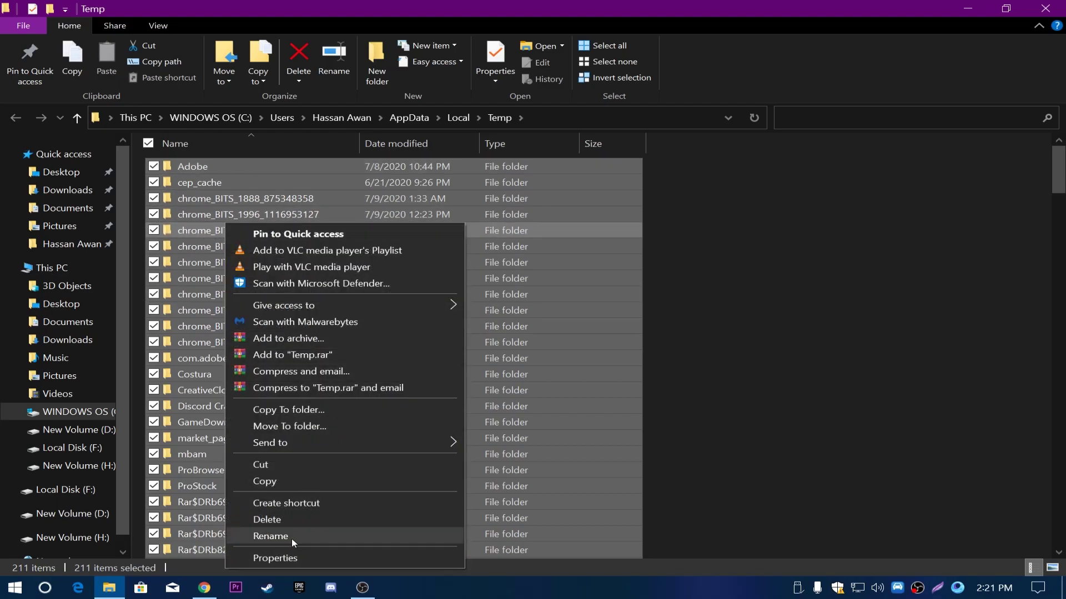
{"action": "left_click", "coordinate": [268, 519]}
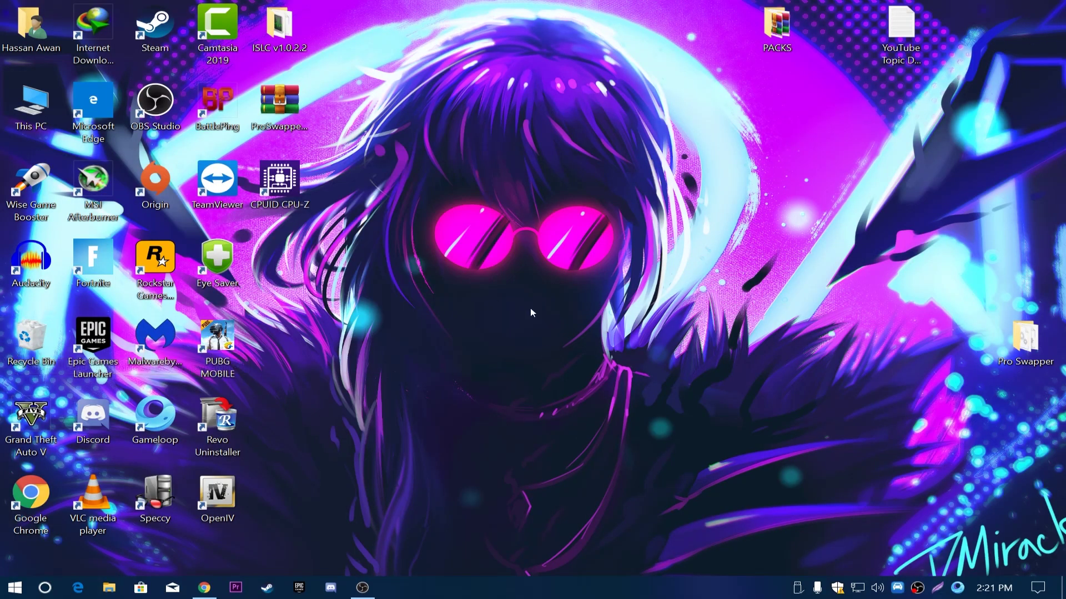
{"action": "right_click", "coordinate": [32, 334]}
- On AMD's driver page, select Graphics > Radeon 500 Series > RX 500 Series > RX 560 and submit
{"action": "left_click", "coordinate": [204, 587]}
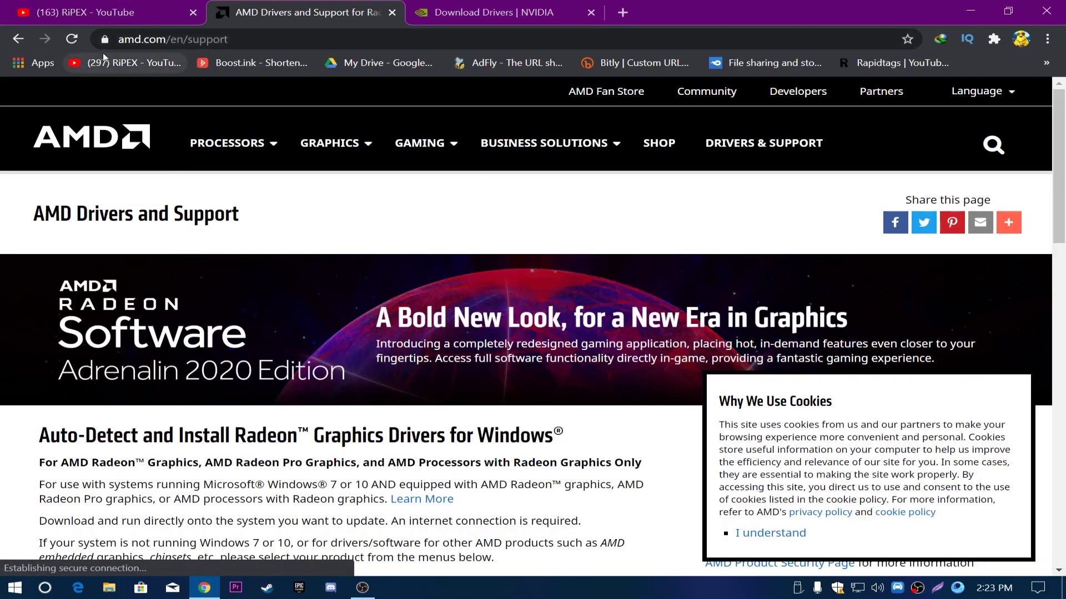
{"action": "left_click", "coordinate": [488, 12]}
{"action": "left_click", "coordinate": [300, 5]}
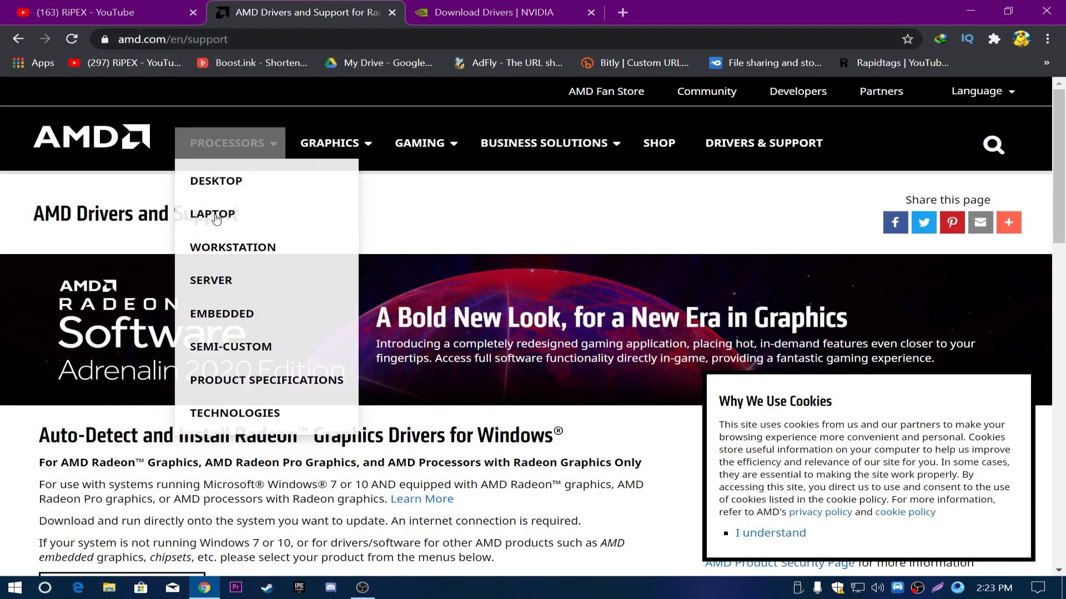
{"action": "scroll", "coordinate": [101, 363], "scroll_direction": "down", "scroll_amount": 8}
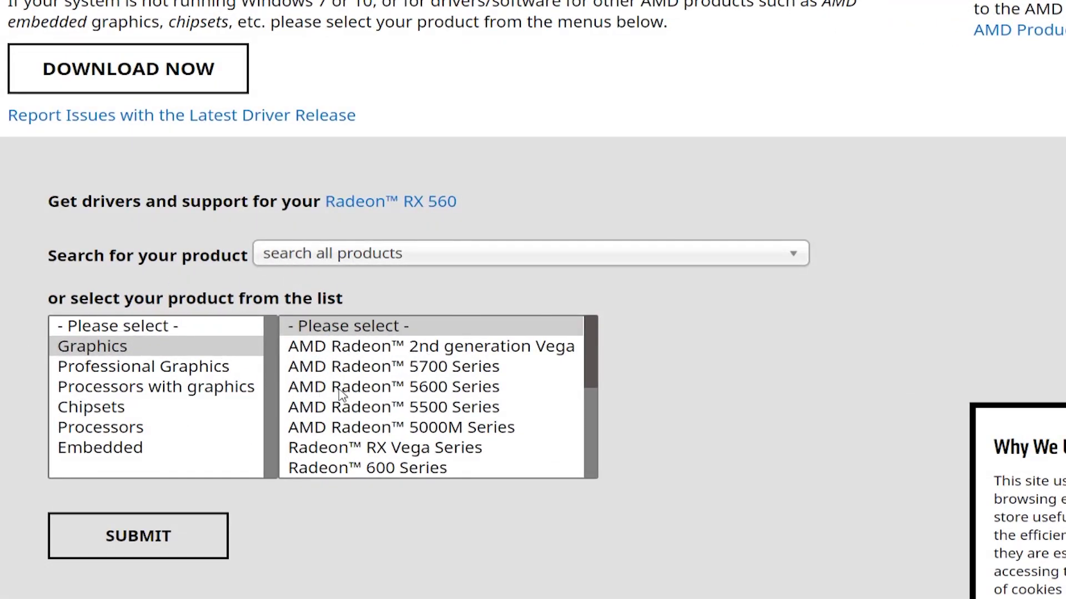
{"action": "left_click", "coordinate": [89, 347]}
{"action": "scroll", "coordinate": [487, 373], "scroll_direction": "down", "scroll_amount": 4}
{"action": "scroll", "coordinate": [486, 372], "scroll_direction": "up", "scroll_amount": 4}
{"action": "scroll", "coordinate": [437, 363], "scroll_direction": "down", "scroll_amount": 2}
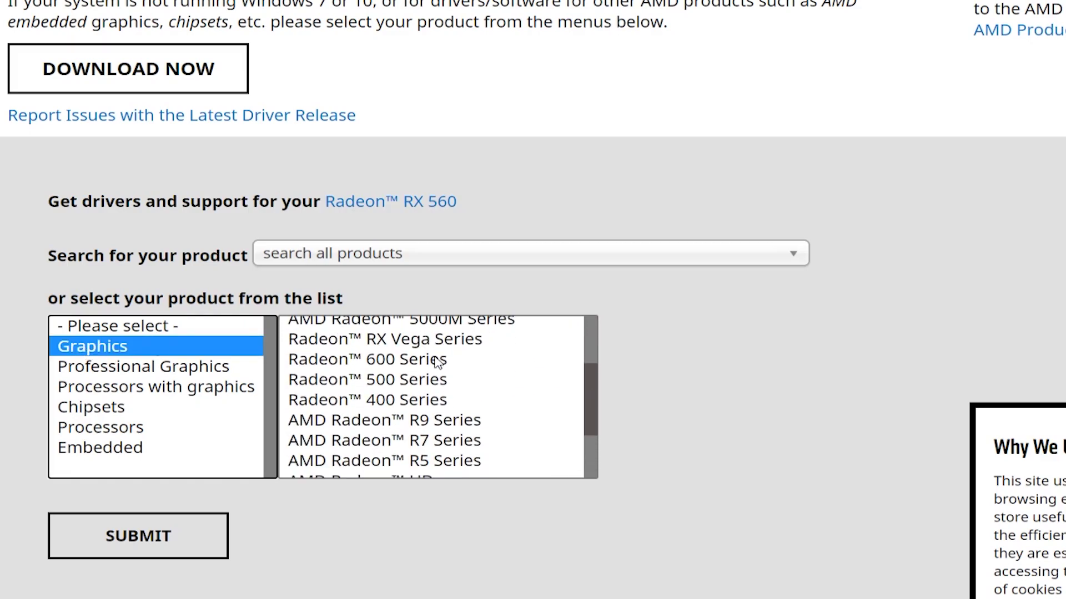
{"action": "left_click", "coordinate": [388, 379]}
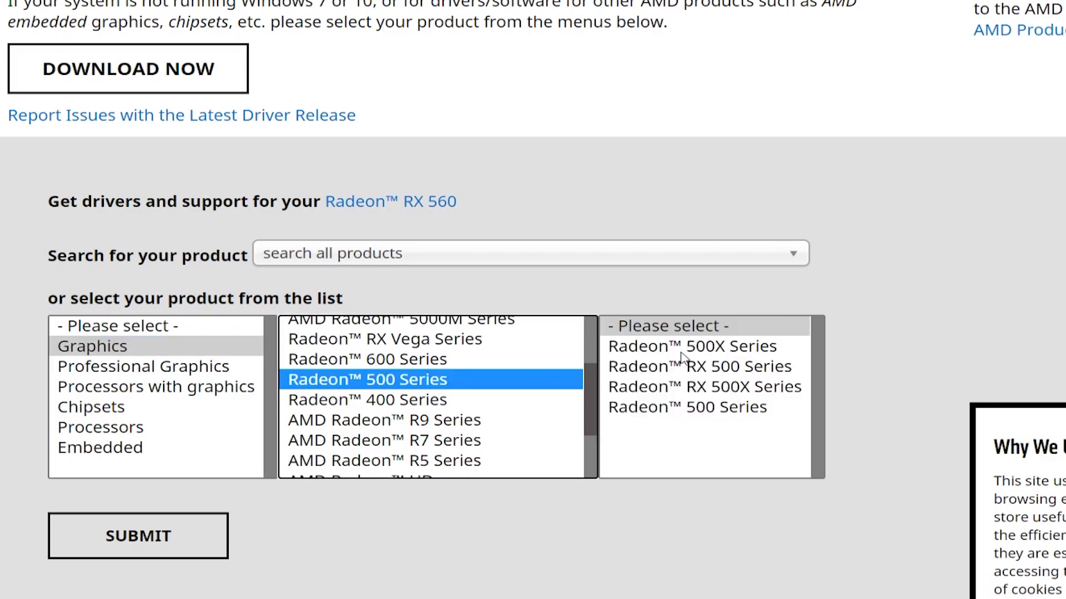
{"action": "left_click", "coordinate": [752, 370]}
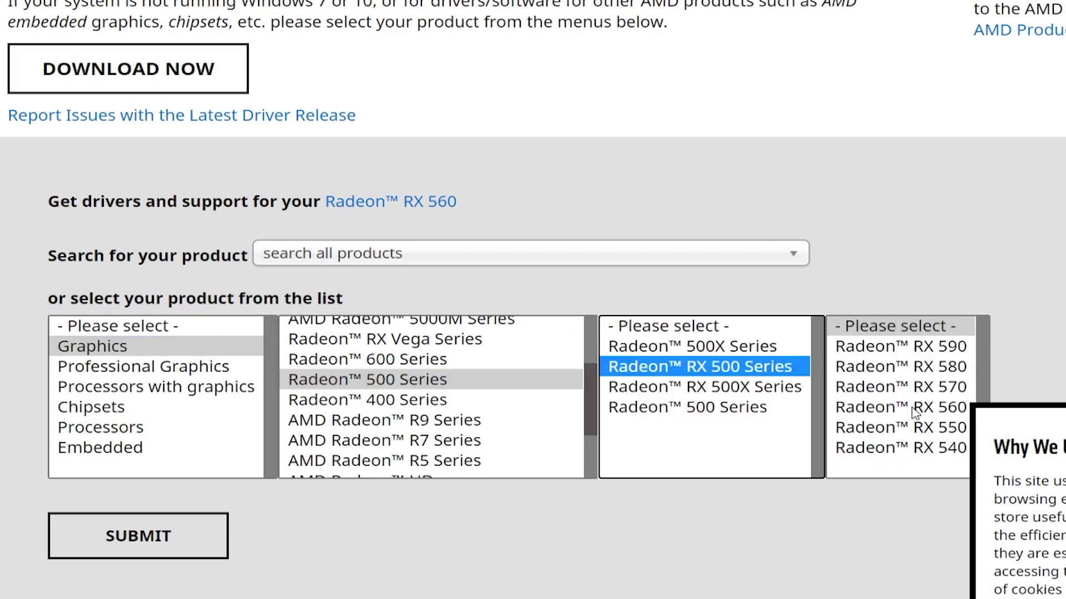
{"action": "left_click", "coordinate": [886, 411]}
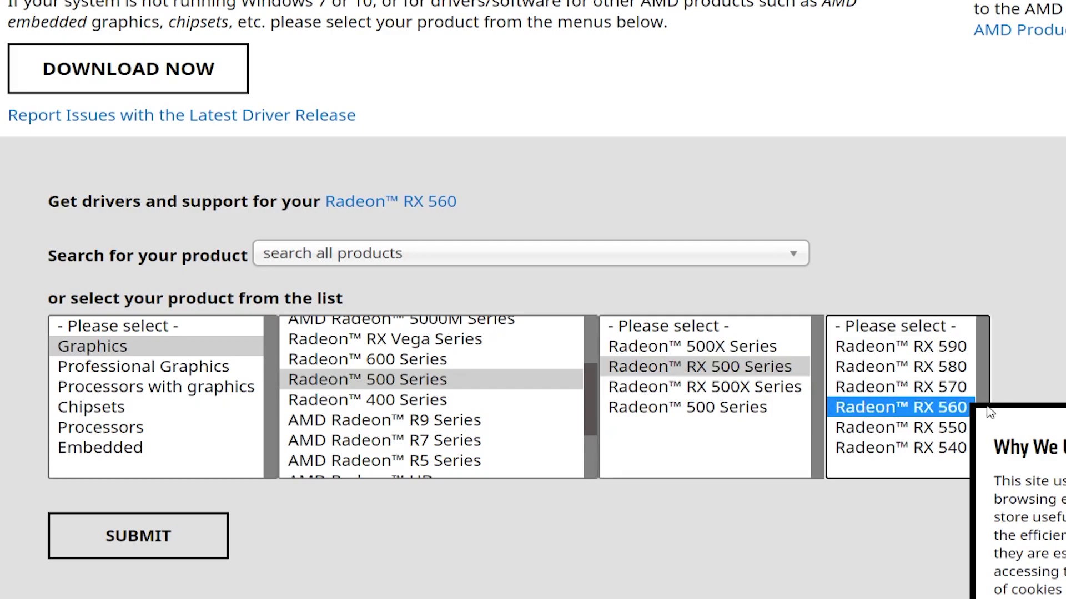
{"action": "left_click", "coordinate": [156, 530]}
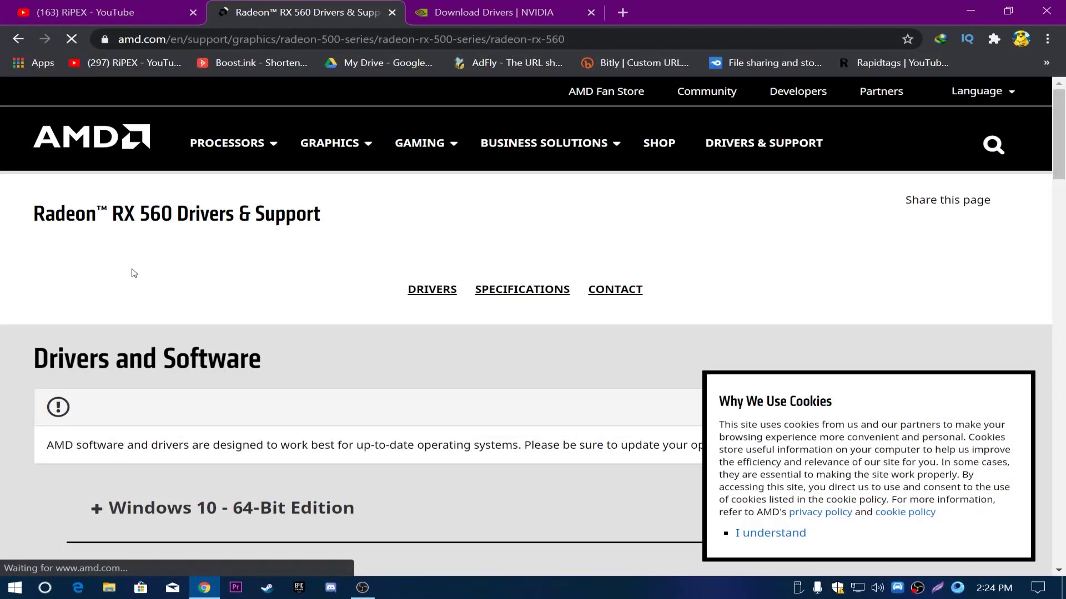
- Download the latest Radeon Software driver for Windows 10 64-Bit
{"action": "scroll", "coordinate": [405, 281], "scroll_direction": "down", "scroll_amount": 3}
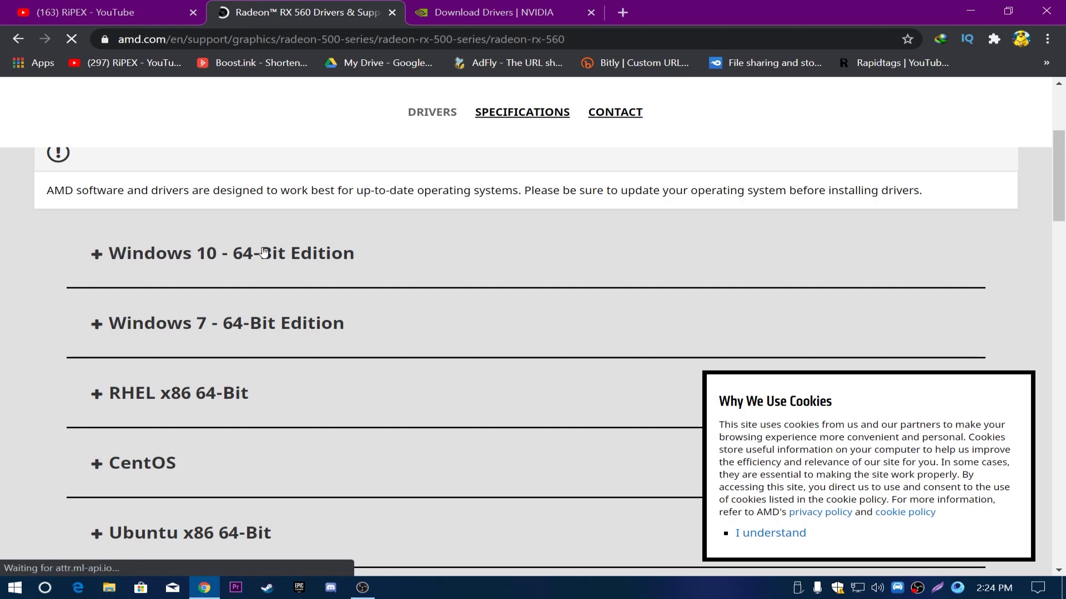
{"action": "left_click", "coordinate": [127, 251]}
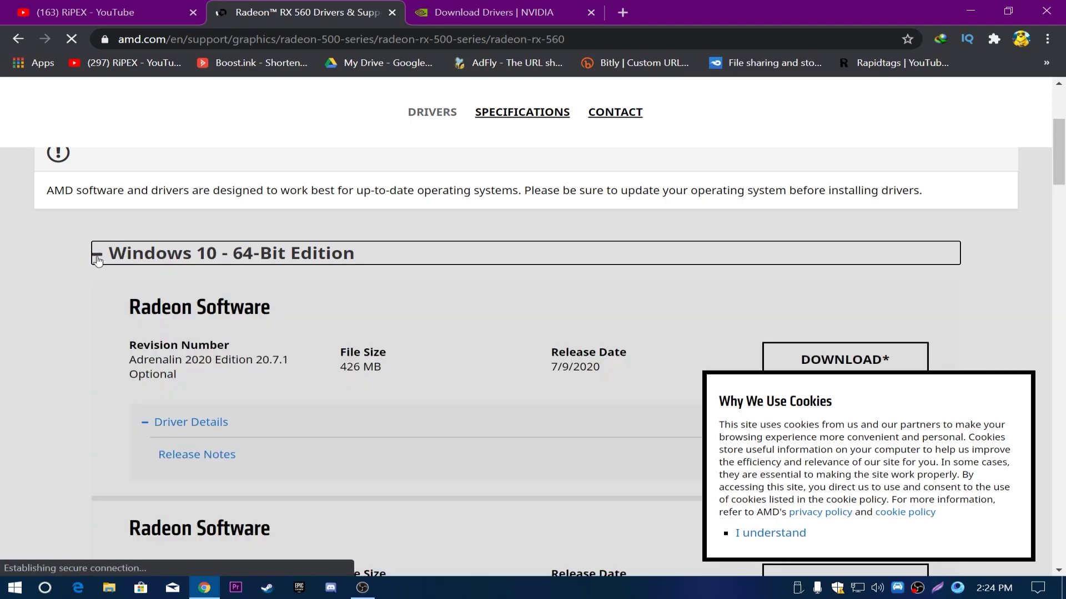
{"action": "left_click", "coordinate": [841, 360]}
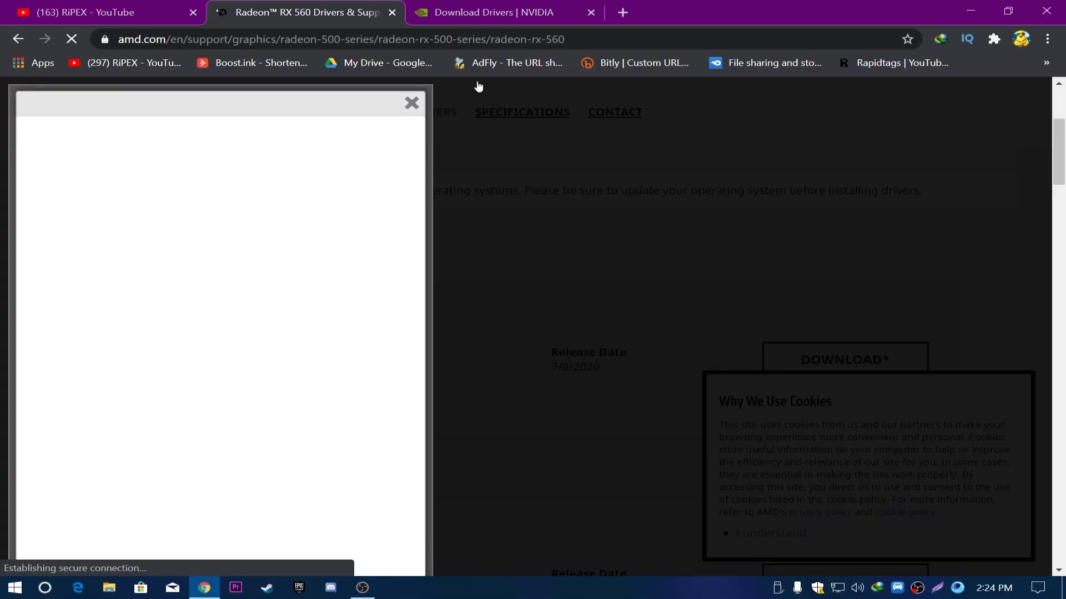
{"action": "left_click", "coordinate": [464, 10]}
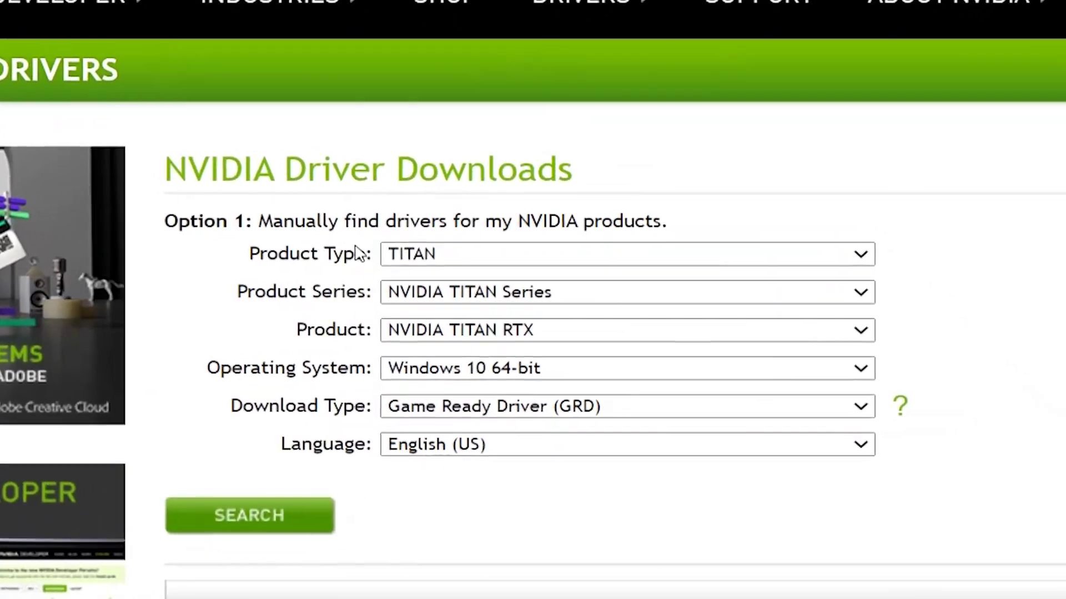
- Search for the GeForce driver and download Game Ready Driver 451.67, then close Chrome
{"action": "left_click", "coordinate": [616, 256]}
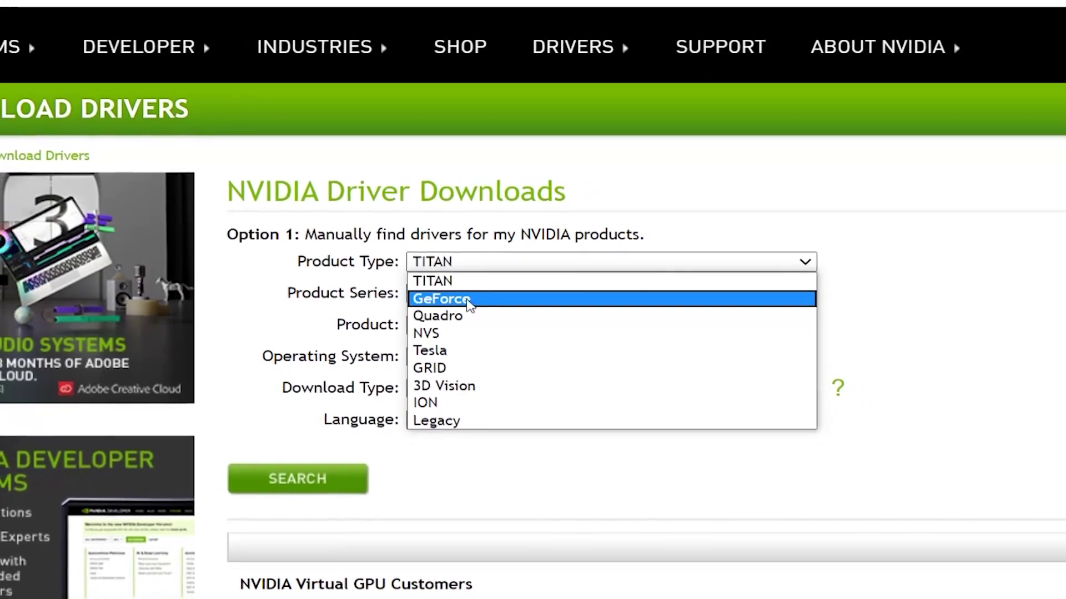
{"action": "left_click", "coordinate": [448, 299]}
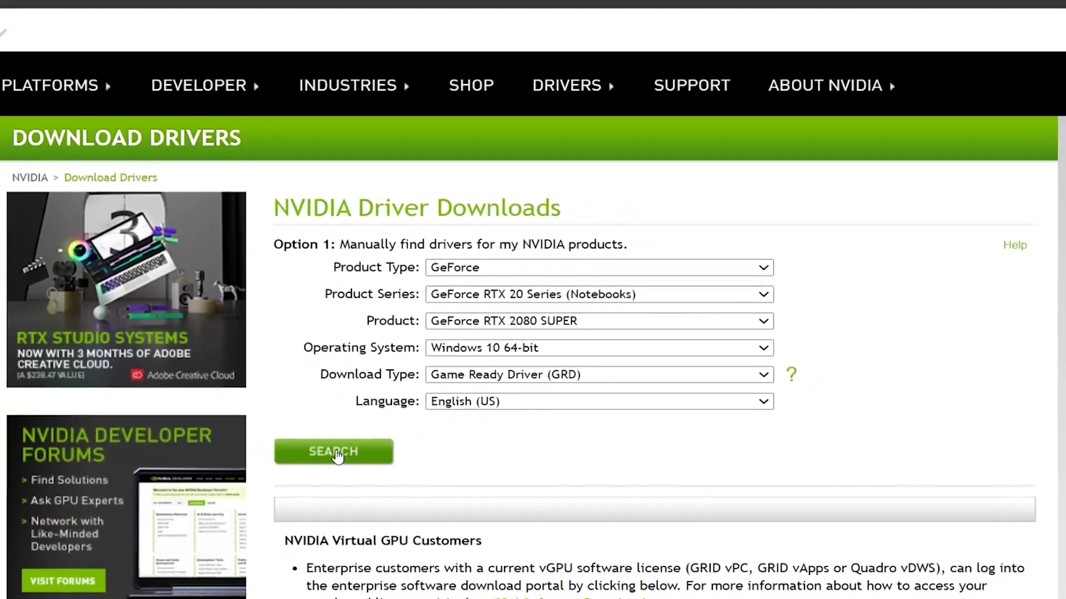
{"action": "left_click", "coordinate": [337, 455]}
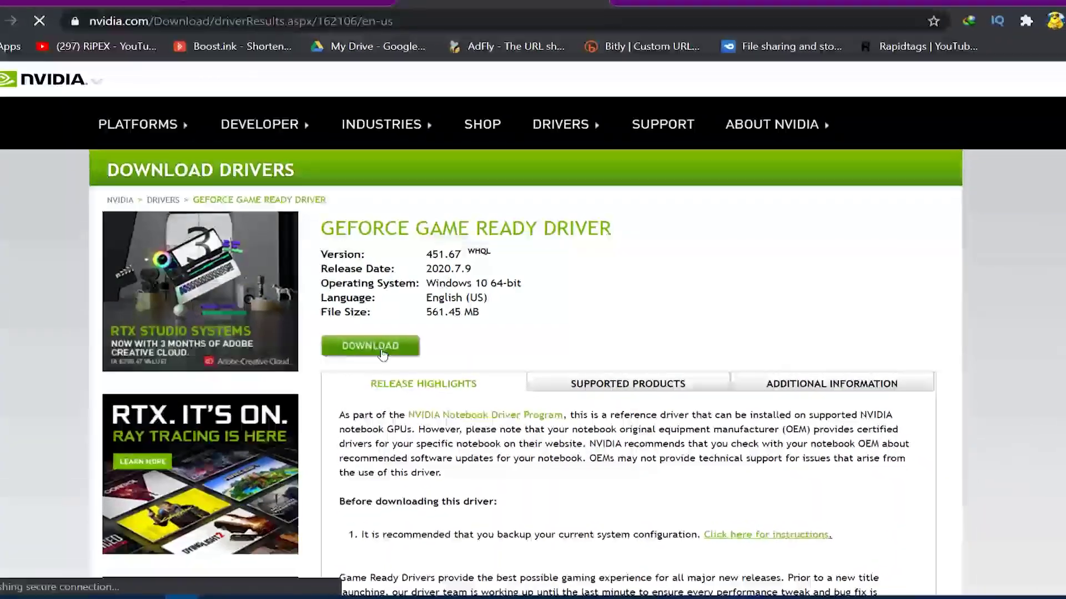
{"action": "left_click", "coordinate": [381, 343]}
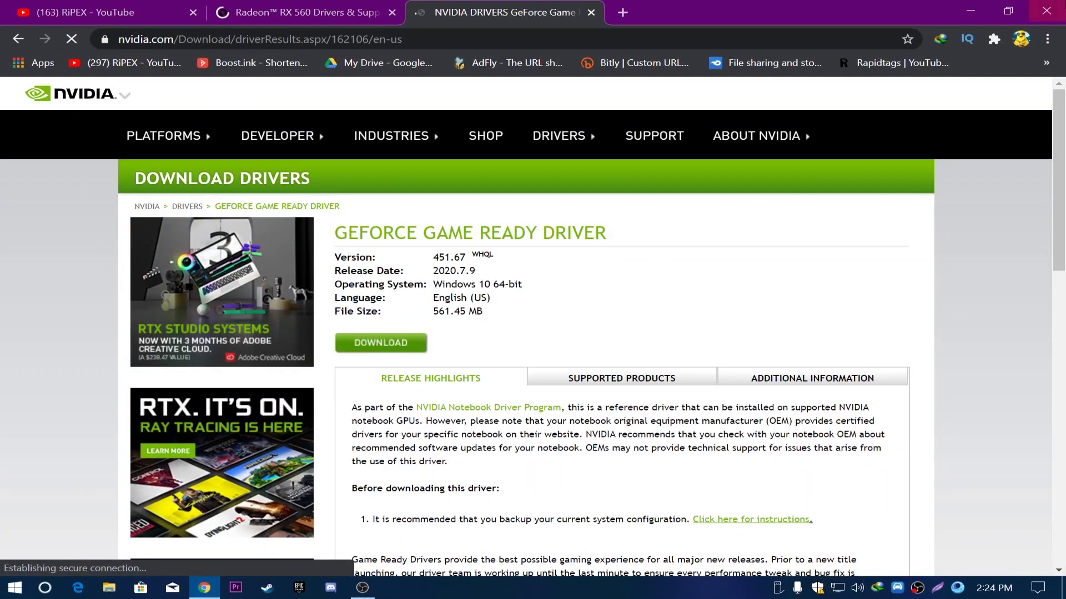
{"action": "left_click", "coordinate": [1046, 11]}
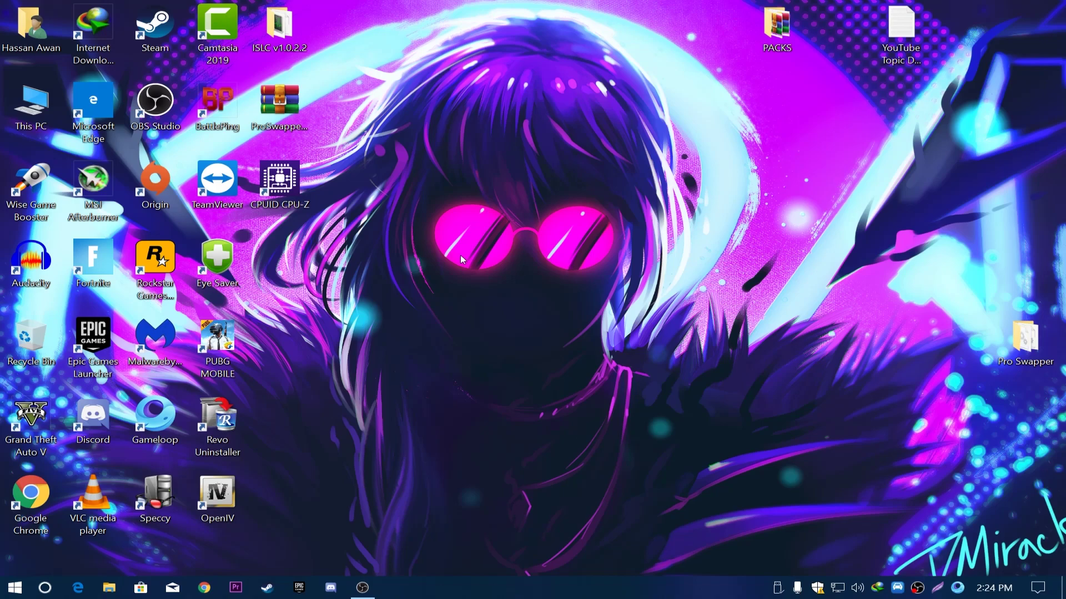
{"action": "right_click", "coordinate": [499, 158]}
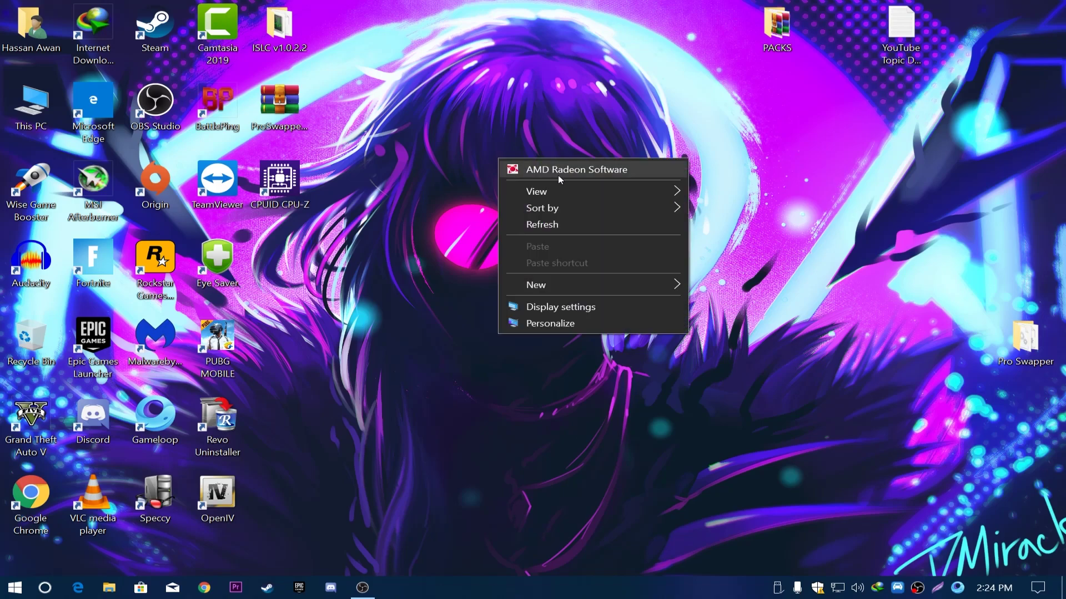
{"action": "left_click", "coordinate": [580, 172]}
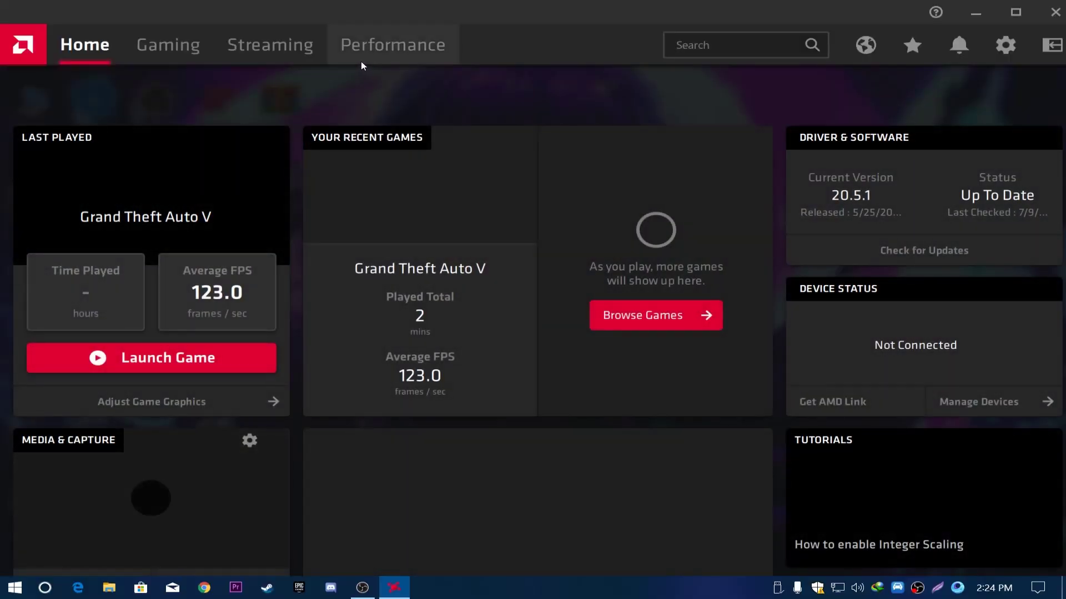
{"action": "left_click", "coordinate": [377, 47]}
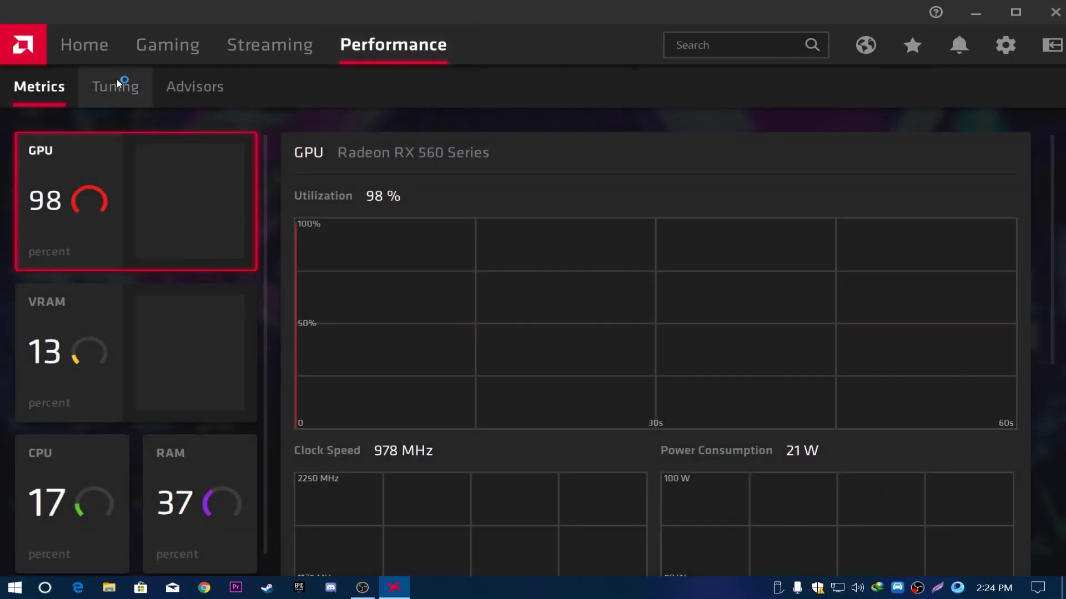
{"action": "left_click", "coordinate": [117, 85]}
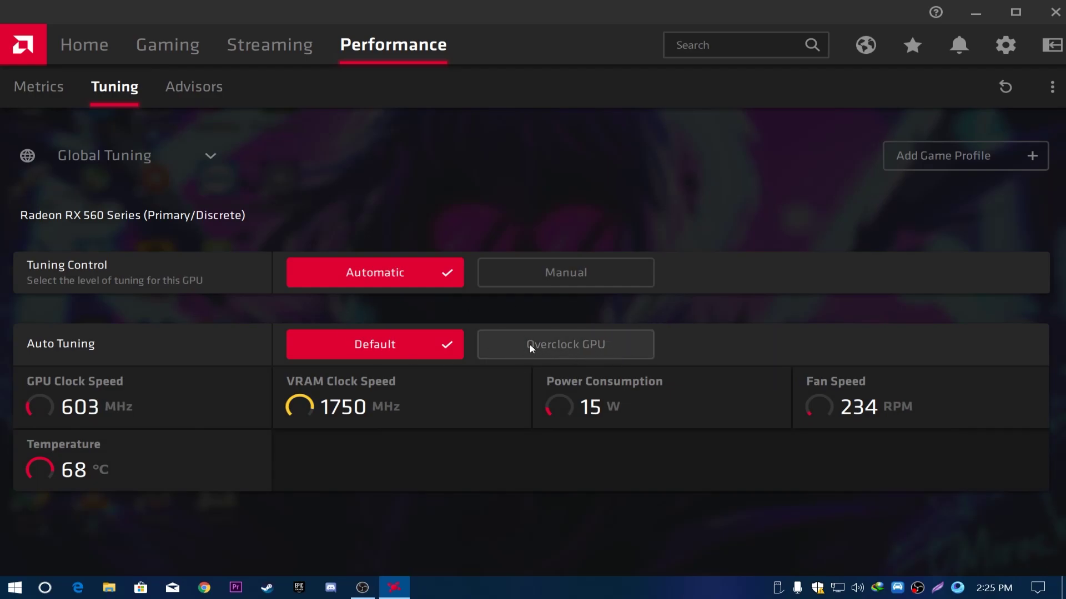
{"action": "left_click", "coordinate": [1052, 12]}
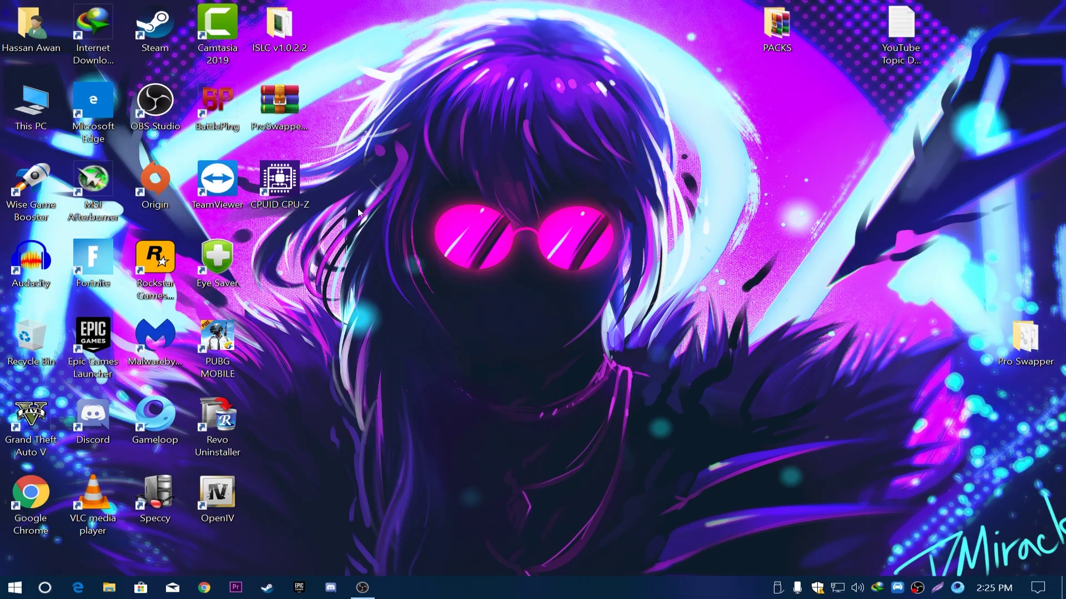
{"action": "double_click", "coordinate": [81, 195]}
{"action": "right_click", "coordinate": [21, 110]}
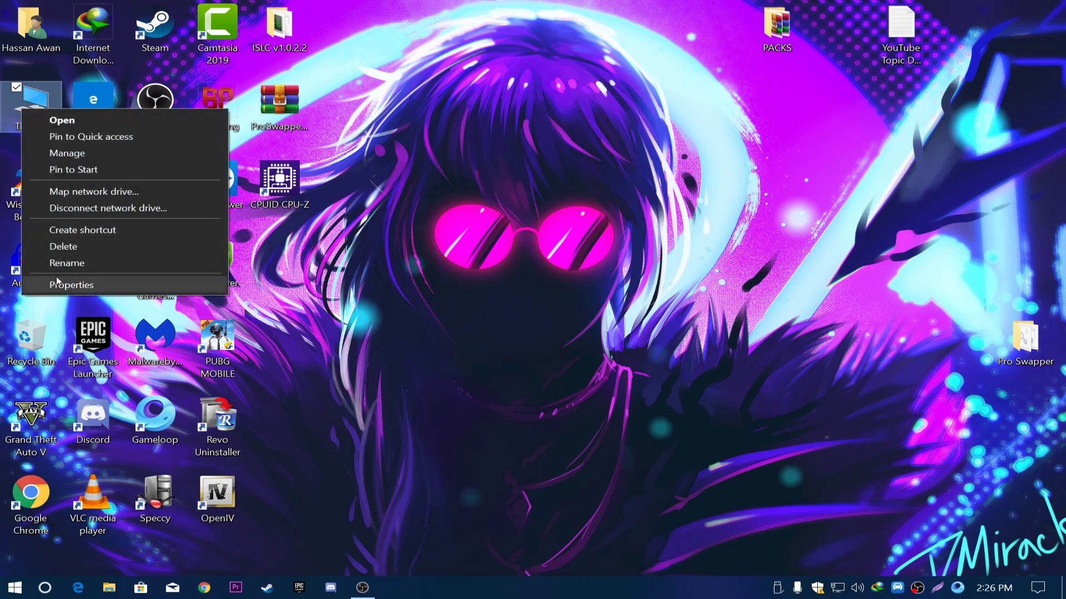
{"action": "left_click", "coordinate": [69, 286]}
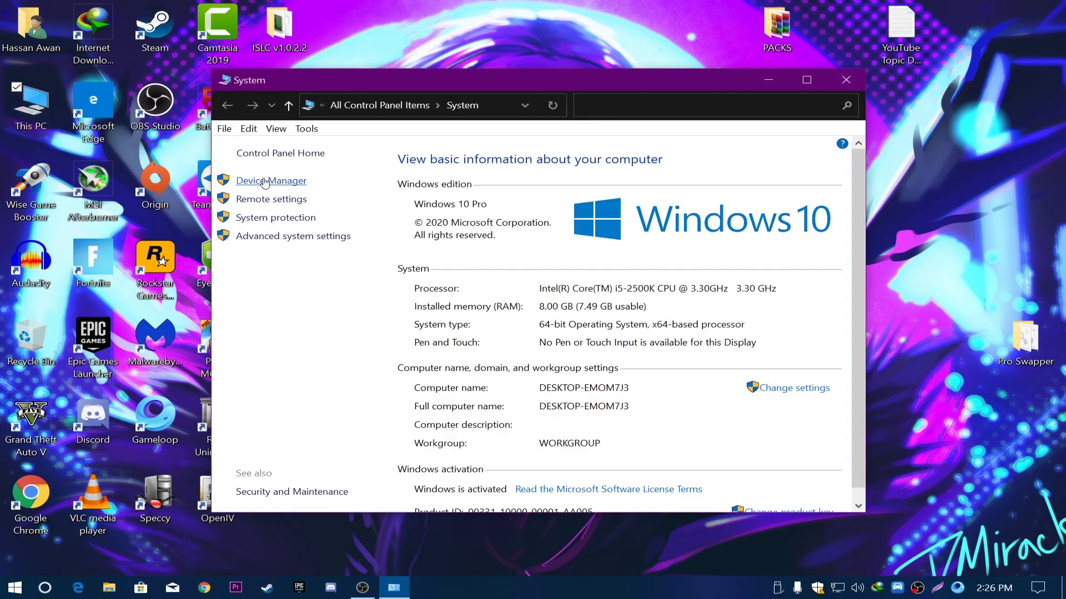
{"action": "left_click", "coordinate": [846, 79]}
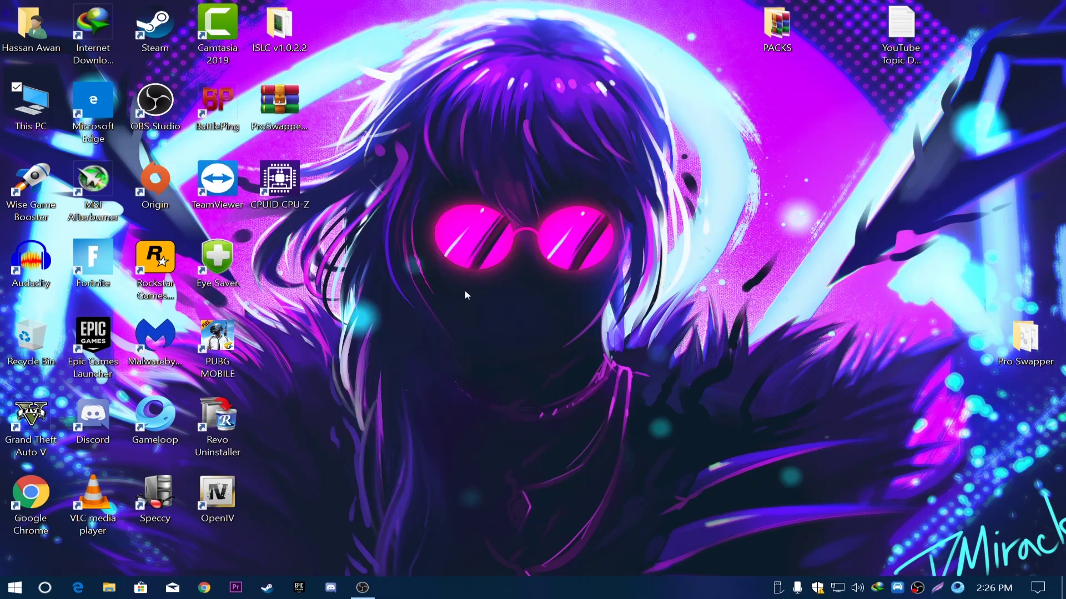
{"action": "right_click", "coordinate": [15, 587]}
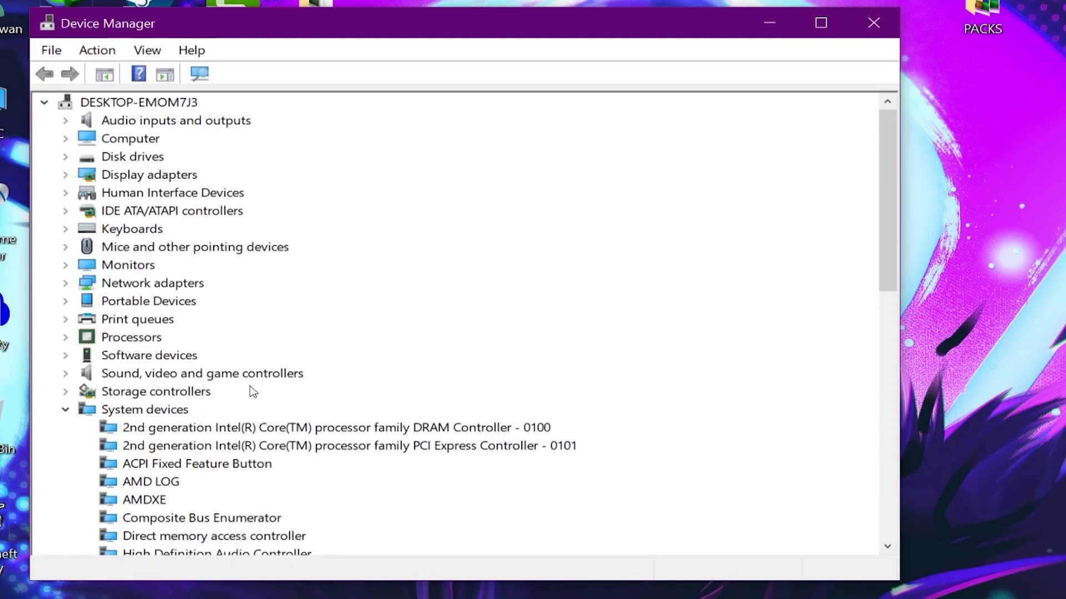
{"action": "scroll", "coordinate": [272, 384], "scroll_direction": "down", "scroll_amount": 3}
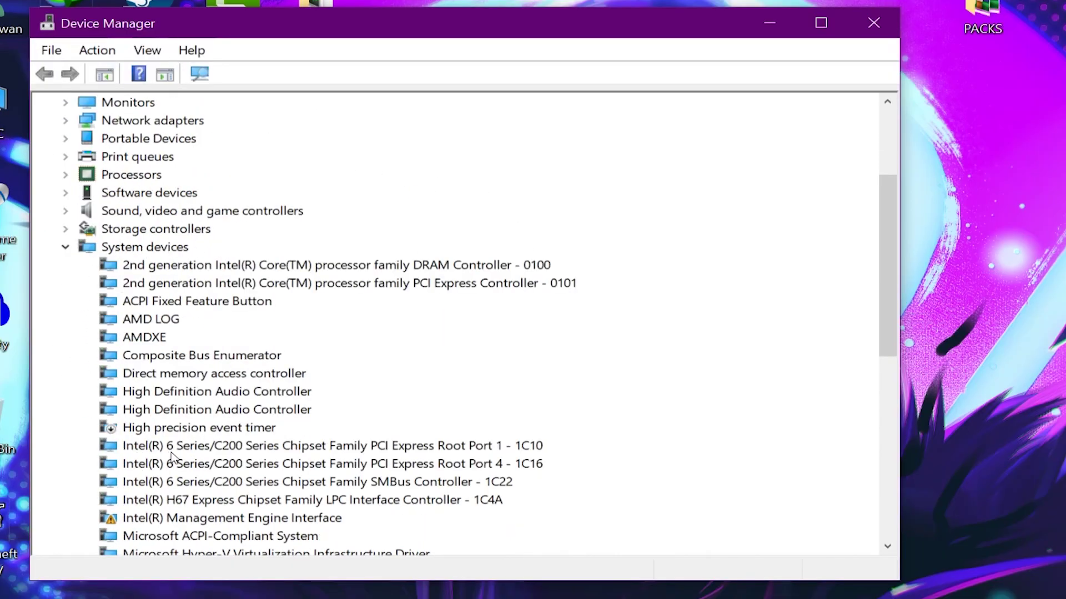
{"action": "right_click", "coordinate": [201, 429]}
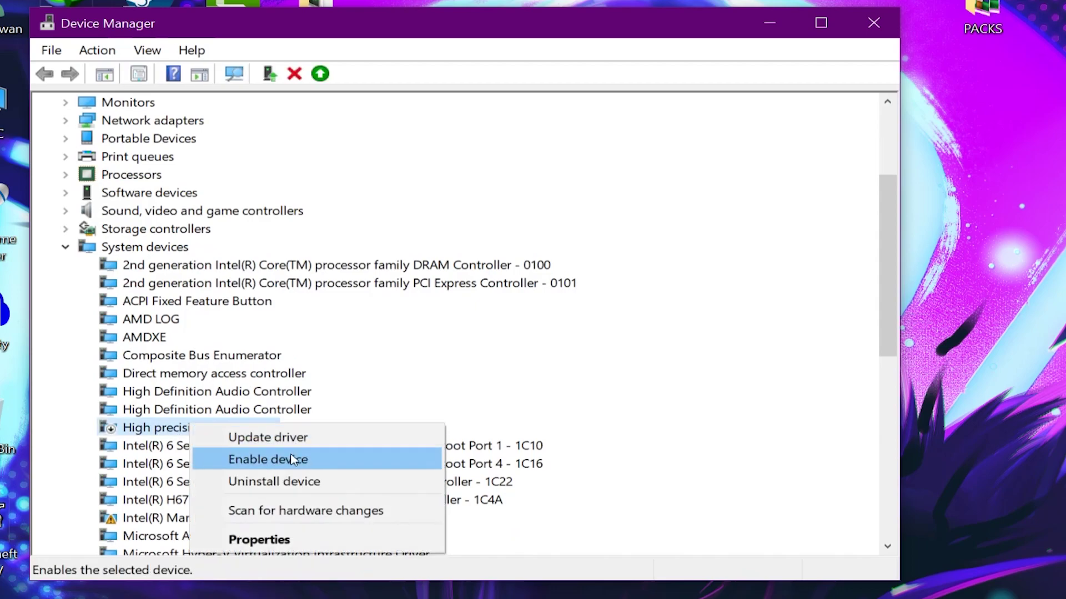
{"action": "key", "text": "Escape"}
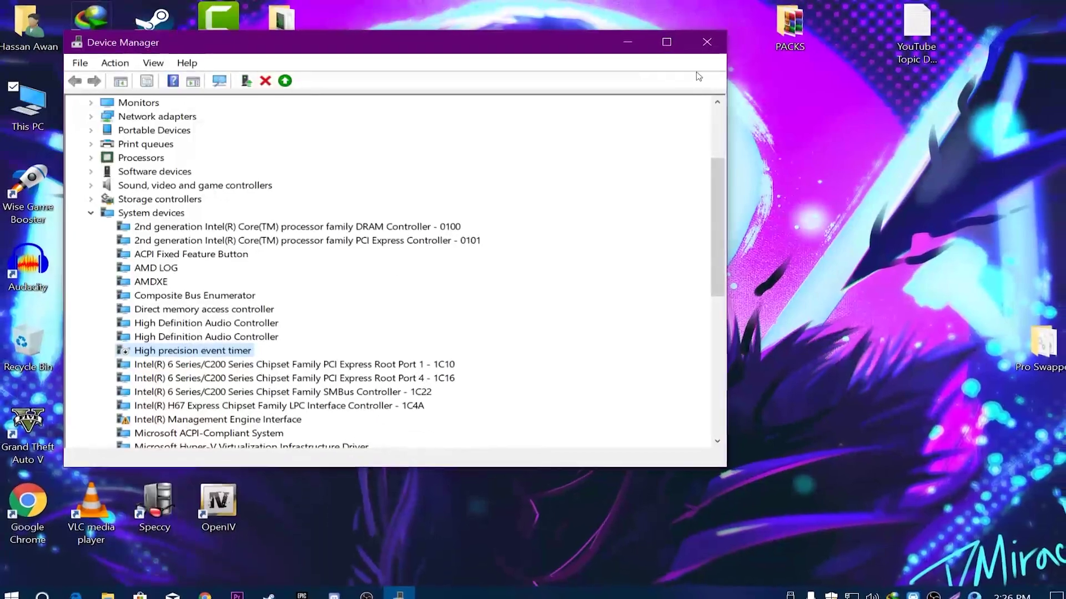
- Close Device Manager and browse to F:\Epic Games\Fortnite\FortniteGame\Binaries\Win64
{"action": "left_click", "coordinate": [703, 47]}
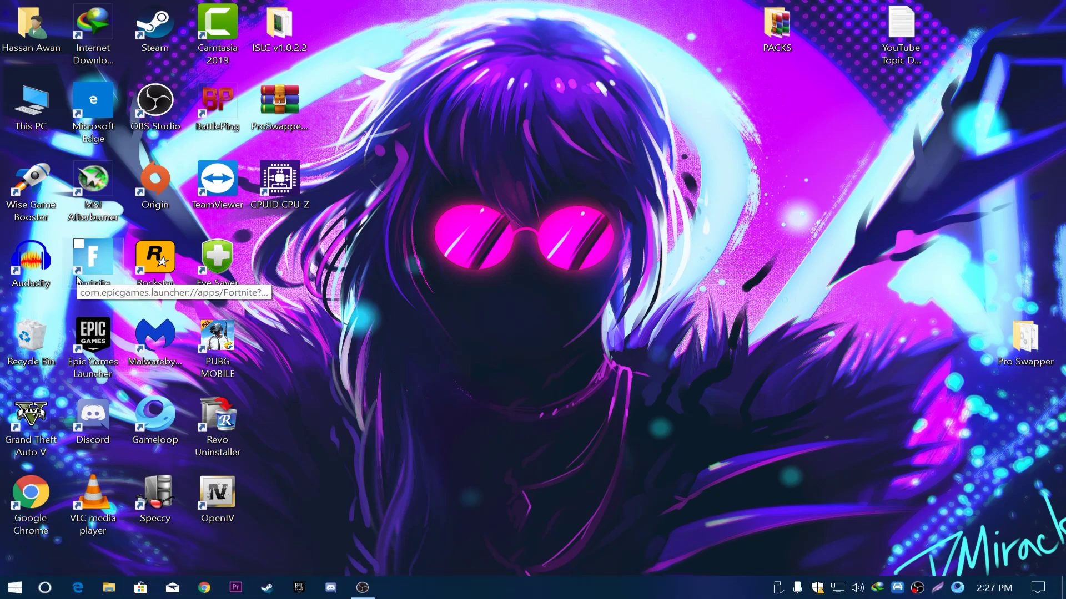
{"action": "double_click", "coordinate": [30, 105]}
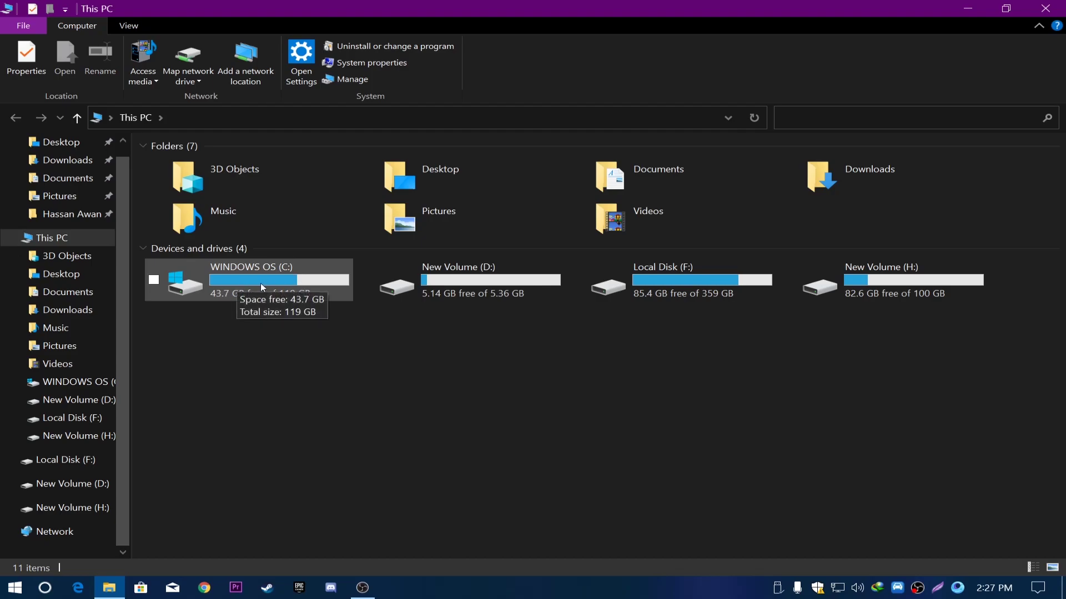
{"action": "double_click", "coordinate": [660, 274]}
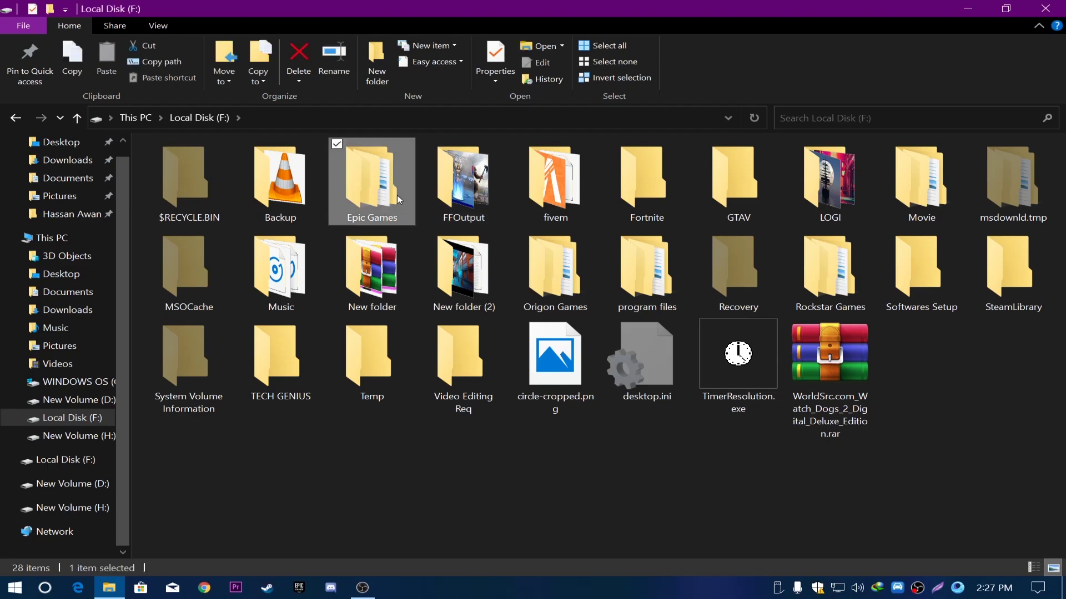
{"action": "double_click", "coordinate": [369, 216]}
{"action": "double_click", "coordinate": [234, 167]}
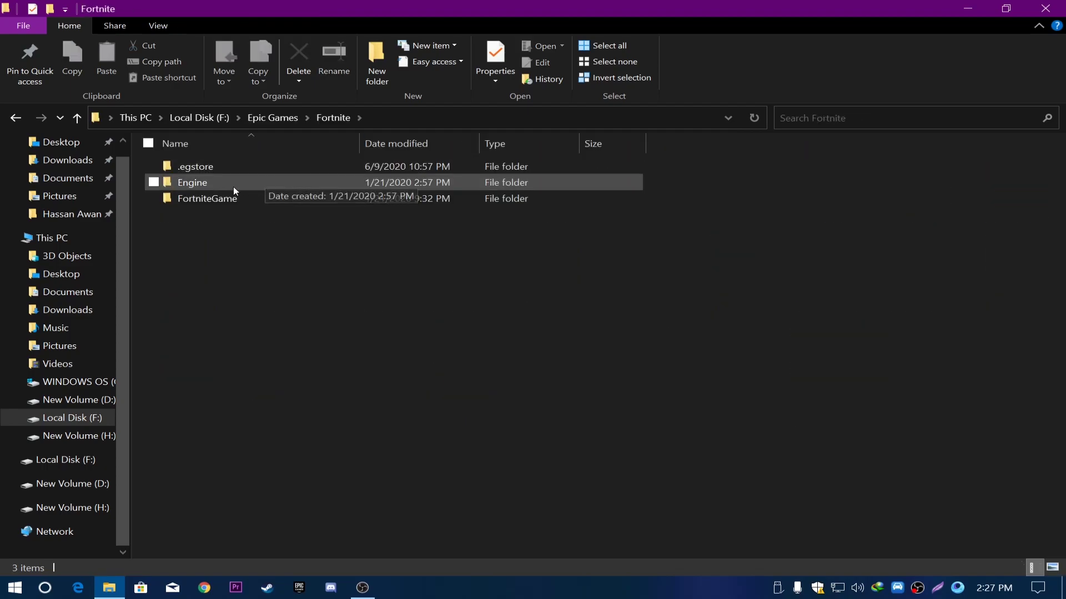
{"action": "double_click", "coordinate": [217, 199]}
{"action": "double_click", "coordinate": [215, 165]}
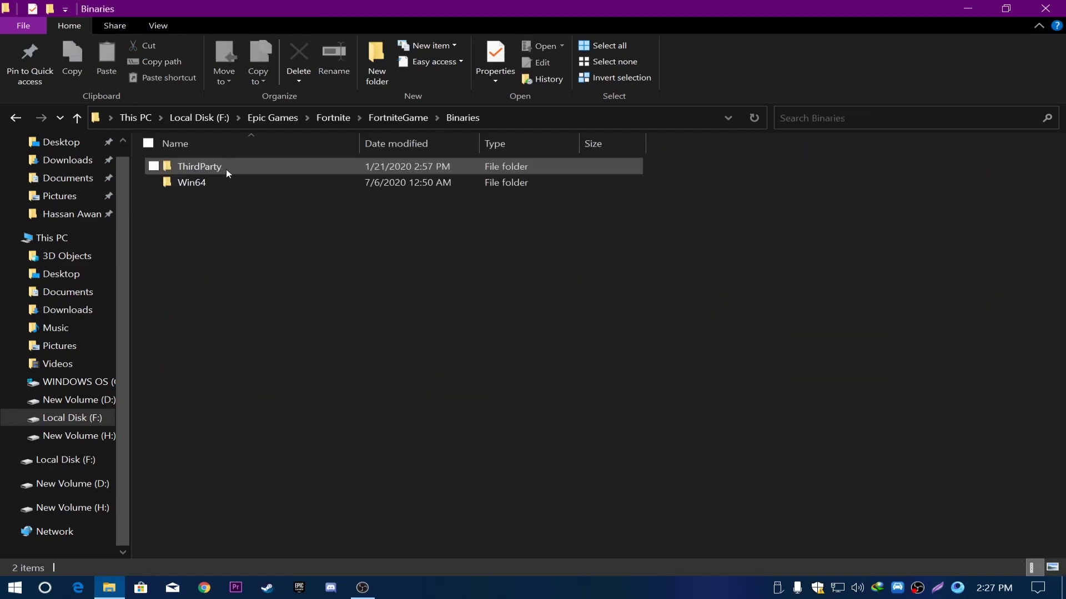
{"action": "double_click", "coordinate": [225, 181]}
{"action": "scroll", "coordinate": [237, 362], "scroll_direction": "down", "scroll_amount": 5}
{"action": "scroll", "coordinate": [183, 355], "scroll_direction": "down", "scroll_amount": 8}
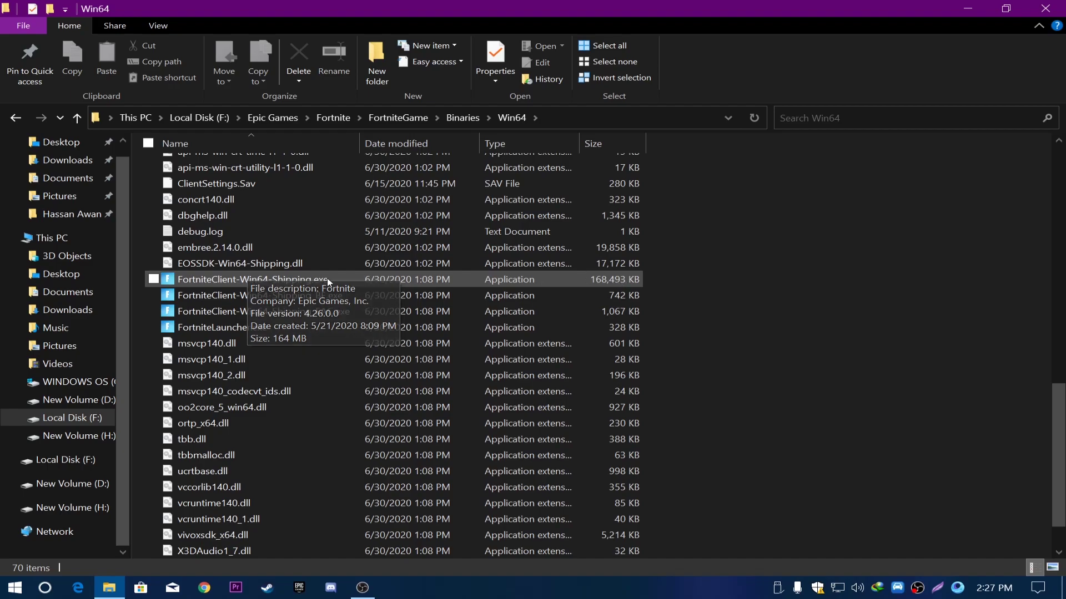
- Set FortniteClient-Win64-Shipping.exe to Windows 8 compatibility mode
{"action": "right_click", "coordinate": [225, 277]}
{"action": "left_click", "coordinate": [288, 568]}
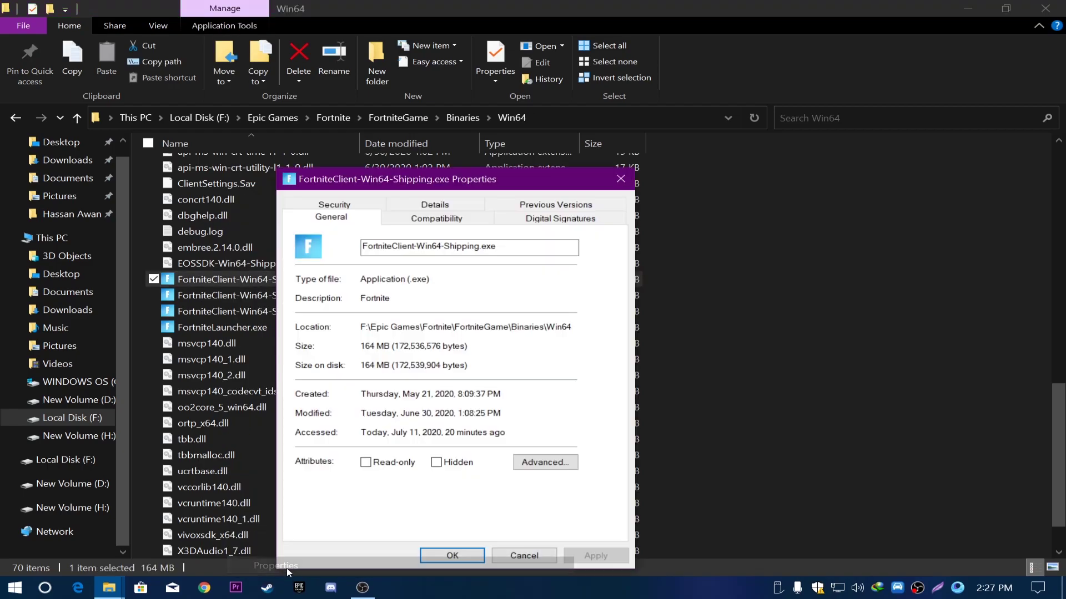
{"action": "left_click", "coordinate": [442, 220]}
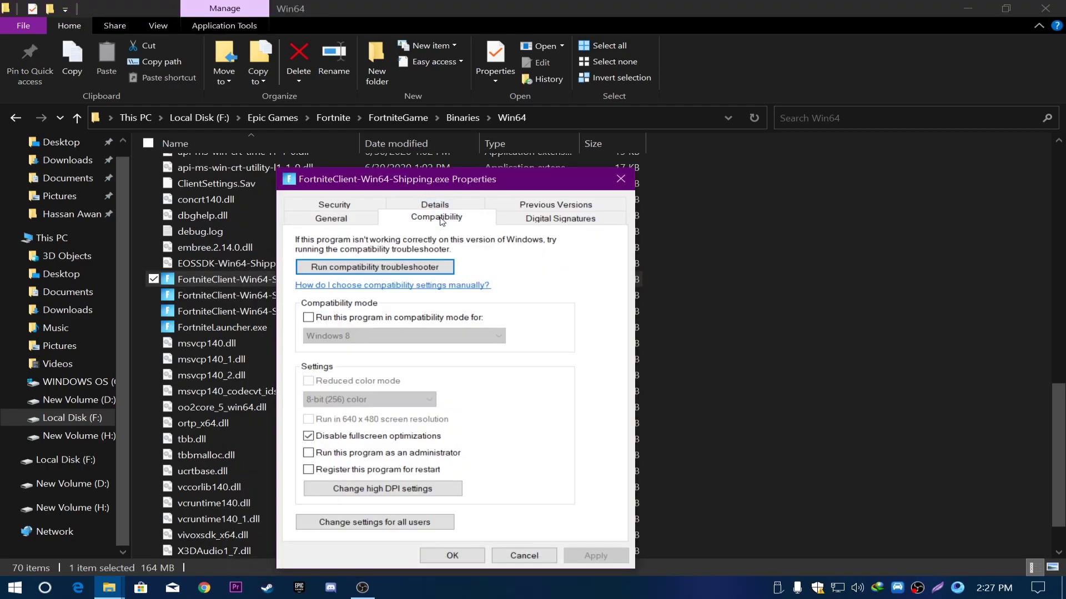
{"action": "left_click", "coordinate": [308, 318]}
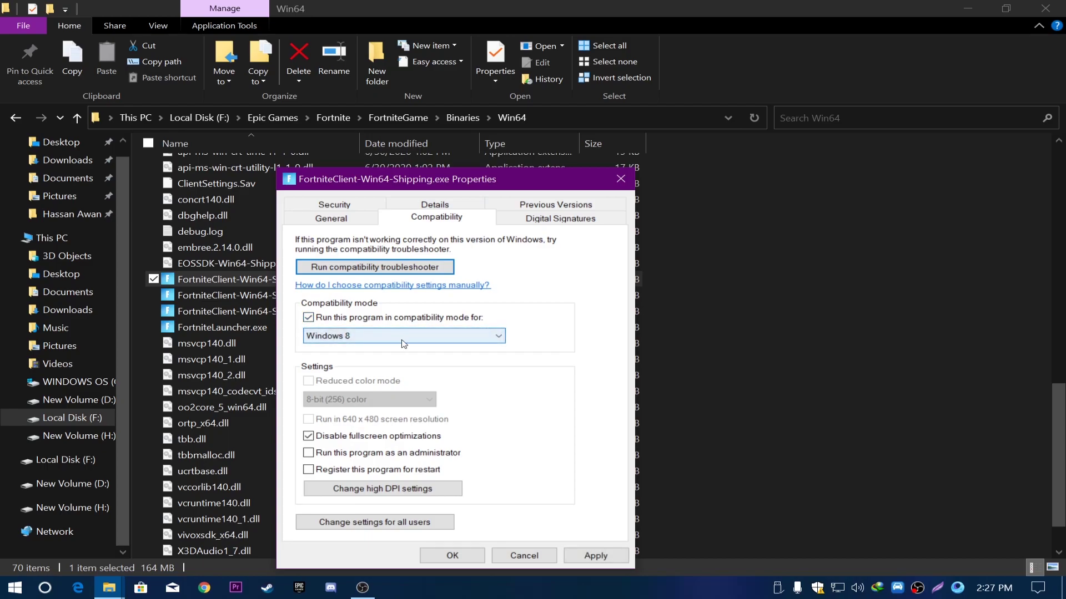
{"action": "left_click", "coordinate": [603, 555]}
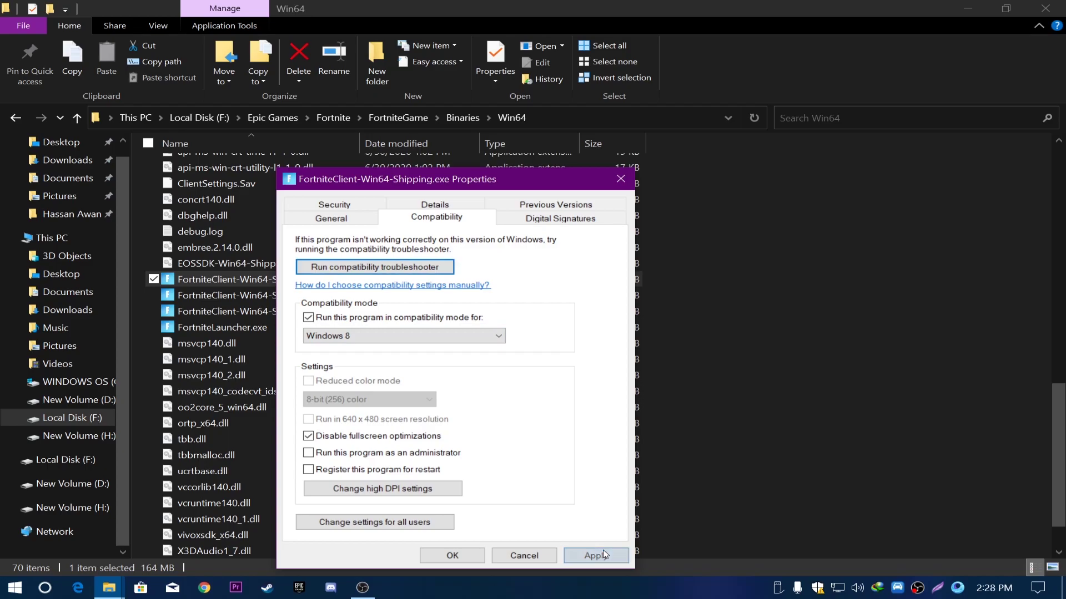
{"action": "left_click", "coordinate": [452, 555]}
- Set FortniteClient-Win64-Shipping_BE.exe to Windows 8 compatibility mode
{"action": "key", "text": "Down"}
{"action": "left_click", "coordinate": [841, 317]}
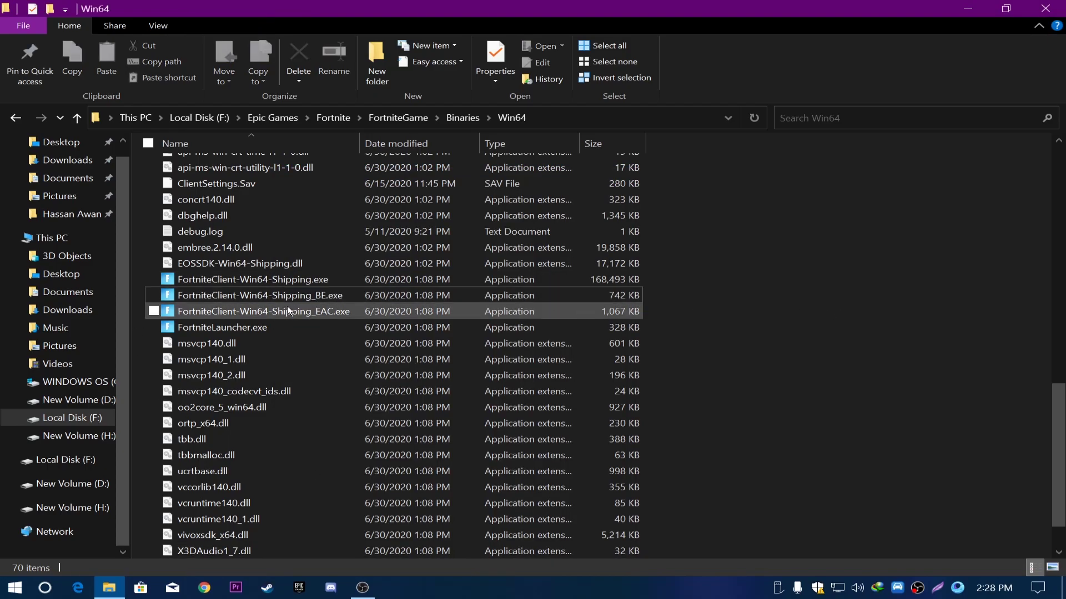
{"action": "right_click", "coordinate": [226, 296]}
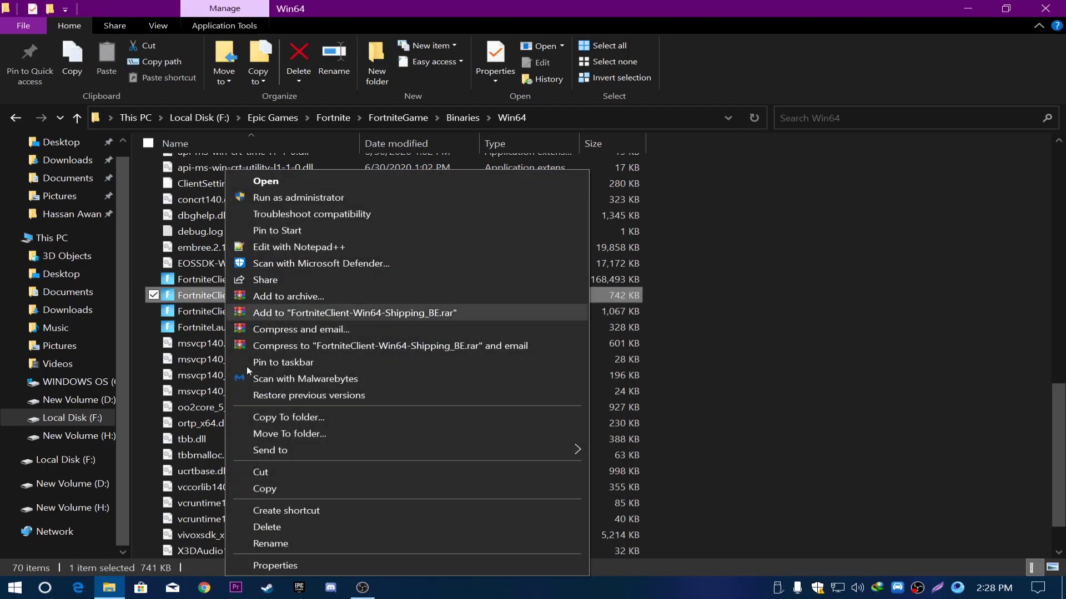
{"action": "left_click", "coordinate": [275, 565]}
{"action": "left_click", "coordinate": [469, 222]}
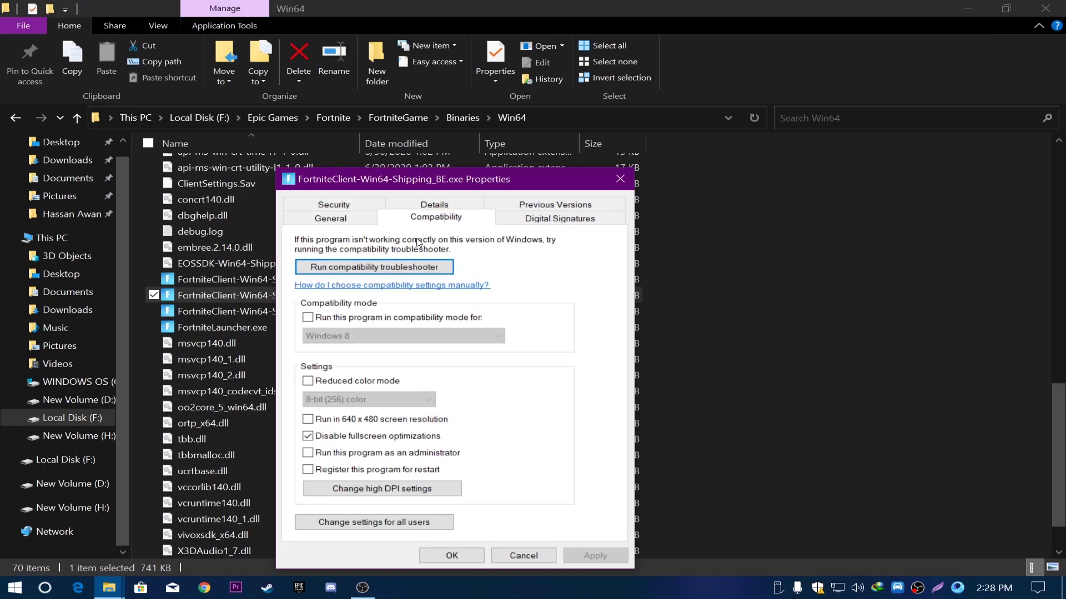
{"action": "left_click", "coordinate": [307, 318]}
{"action": "left_click", "coordinate": [382, 337]}
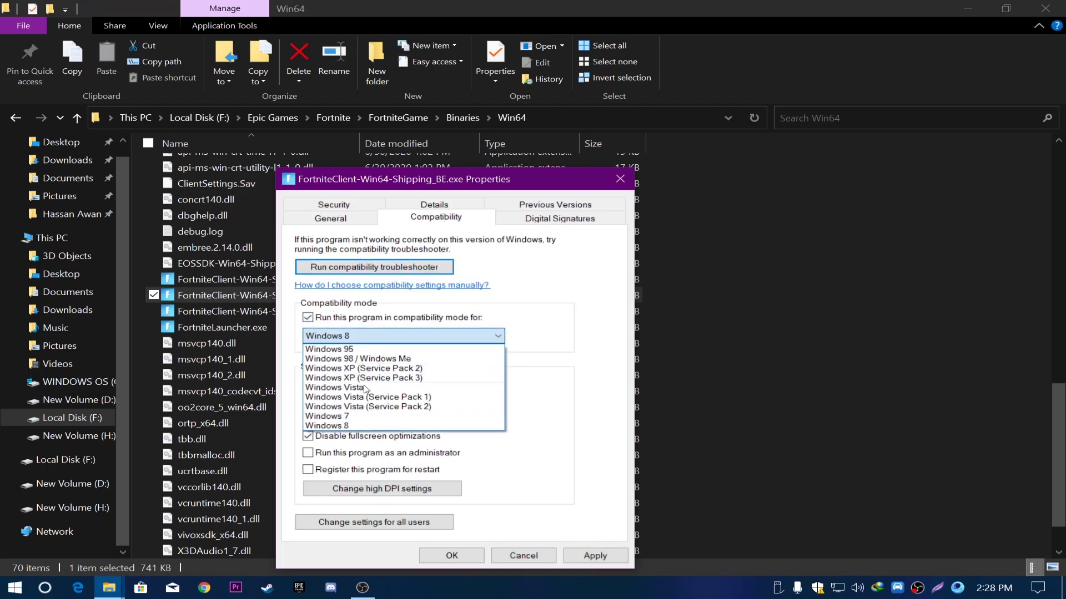
{"action": "left_click", "coordinate": [355, 426]}
{"action": "left_click", "coordinate": [585, 554]}
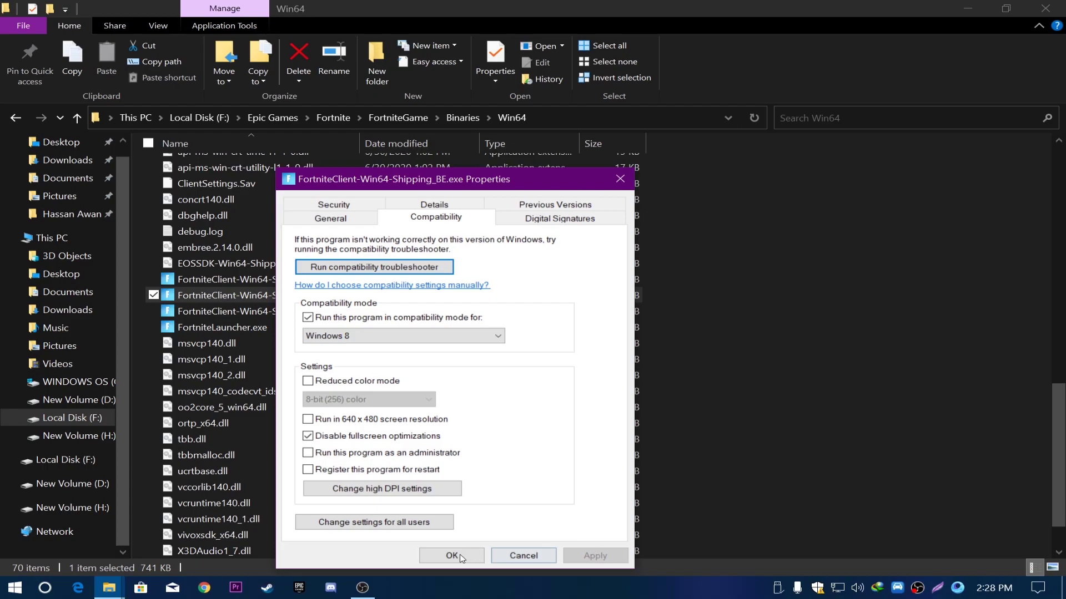
{"action": "left_click", "coordinate": [451, 555]}
- Set FortniteClient-Win64-Shipping_EAC.exe to Windows 8 compatibility mode
{"action": "left_click", "coordinate": [276, 310]}
{"action": "right_click", "coordinate": [276, 310]}
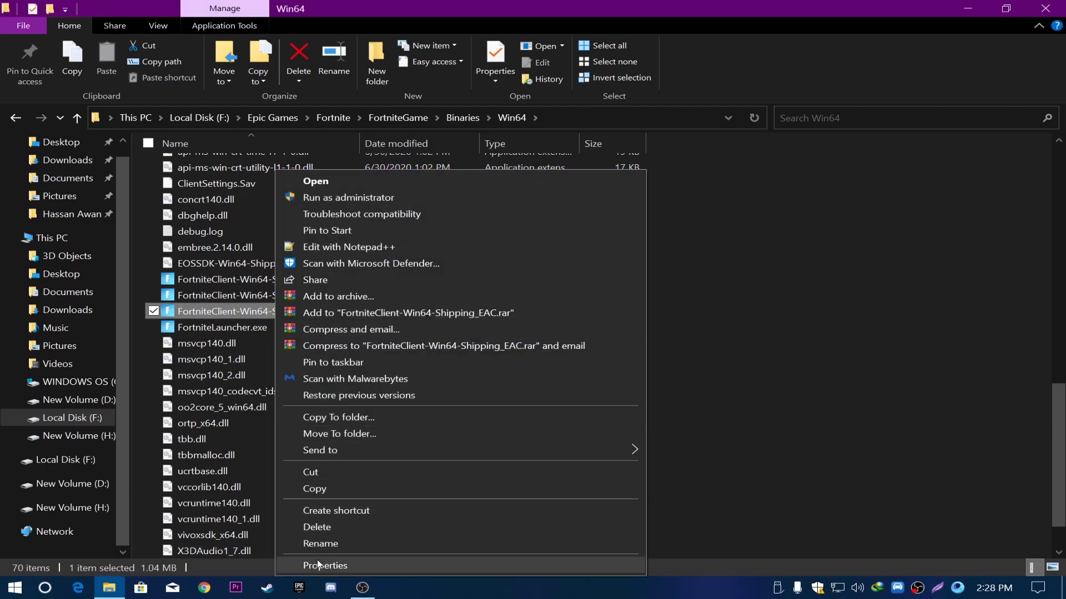
{"action": "left_click", "coordinate": [333, 566]}
{"action": "left_click", "coordinate": [495, 217]}
{"action": "left_click", "coordinate": [463, 336]}
{"action": "left_click", "coordinate": [399, 355]}
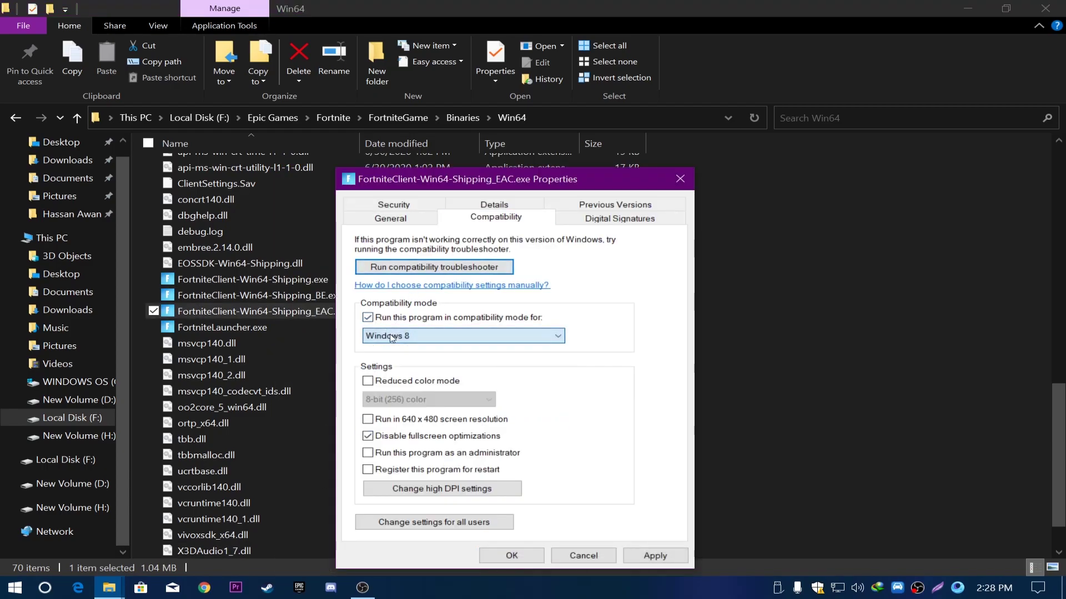
{"action": "left_click", "coordinate": [655, 556]}
{"action": "left_click", "coordinate": [511, 556]}
- Set FortniteLauncher.exe to Windows 8 compatibility mode and close the Win64 window
{"action": "right_click", "coordinate": [264, 333]}
{"action": "left_click", "coordinate": [324, 565]}
{"action": "left_click", "coordinate": [486, 217]}
{"action": "left_click", "coordinate": [389, 318]}
{"action": "left_click", "coordinate": [641, 555]}
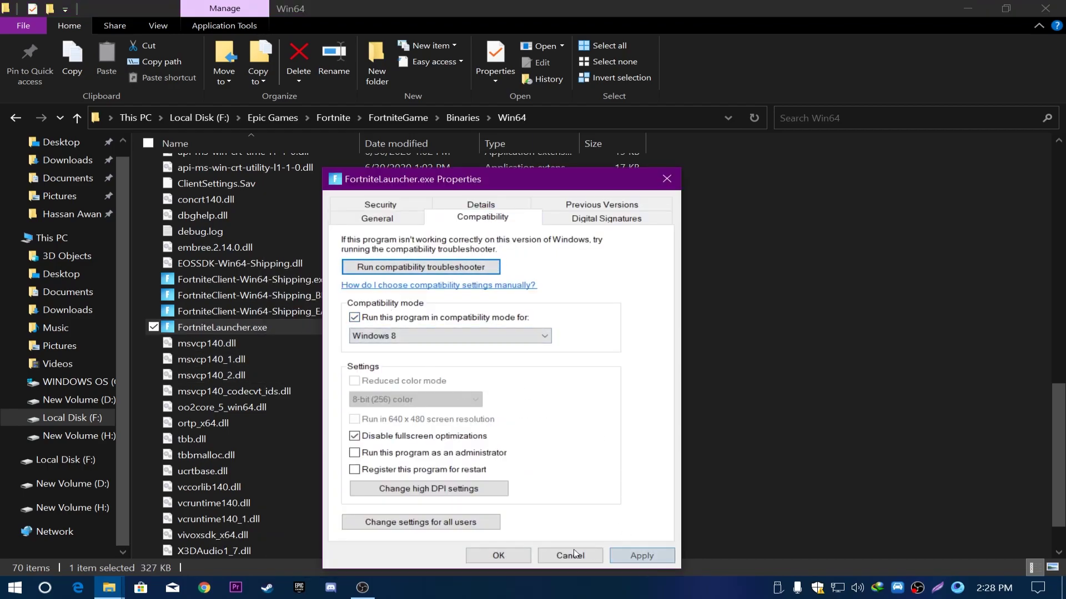
{"action": "left_click", "coordinate": [498, 556]}
{"action": "left_click", "coordinate": [810, 400]}
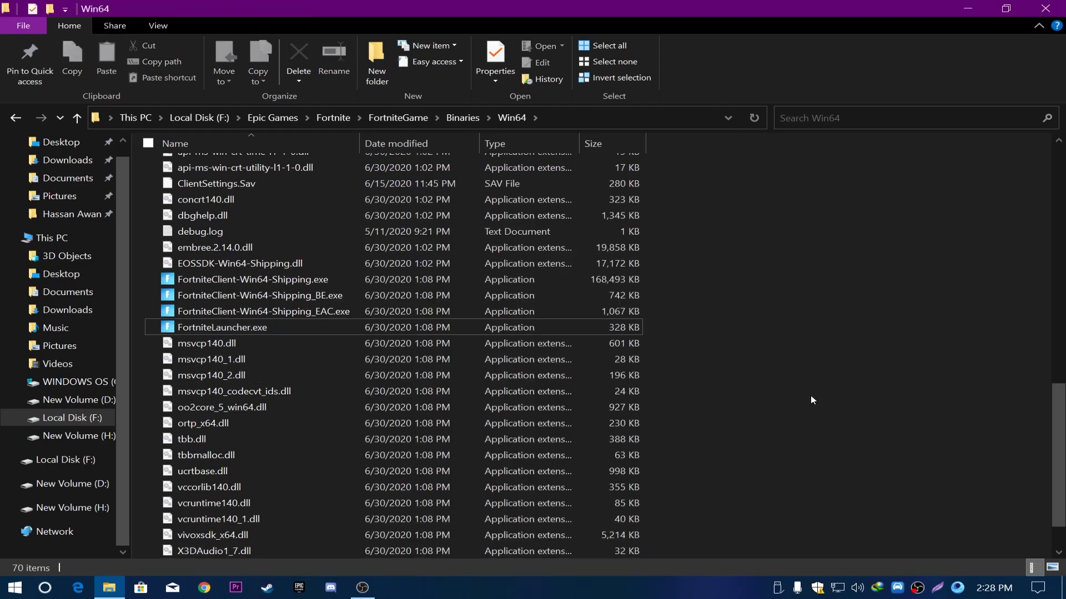
{"action": "left_click", "coordinate": [1045, 8]}
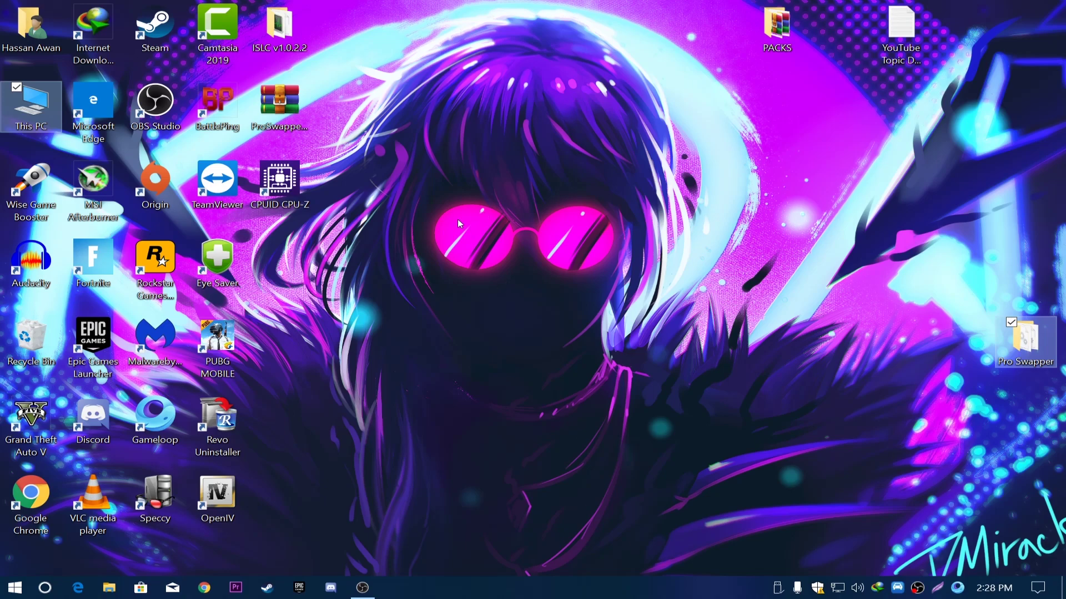
{"action": "left_click", "coordinate": [15, 588]}
{"action": "left_click", "coordinate": [17, 522]}
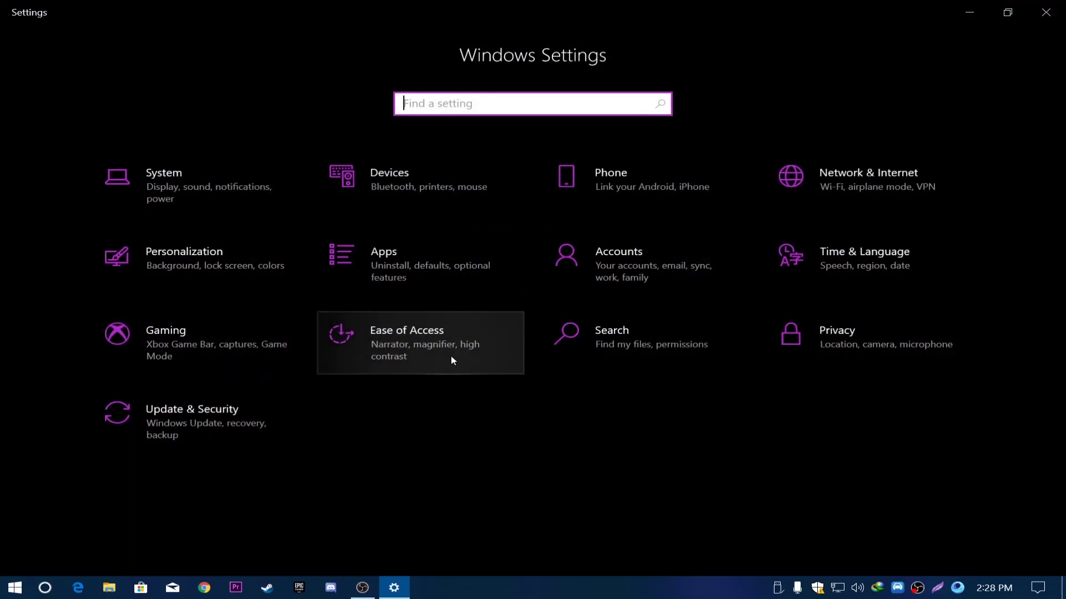
{"action": "left_click", "coordinate": [159, 420]}
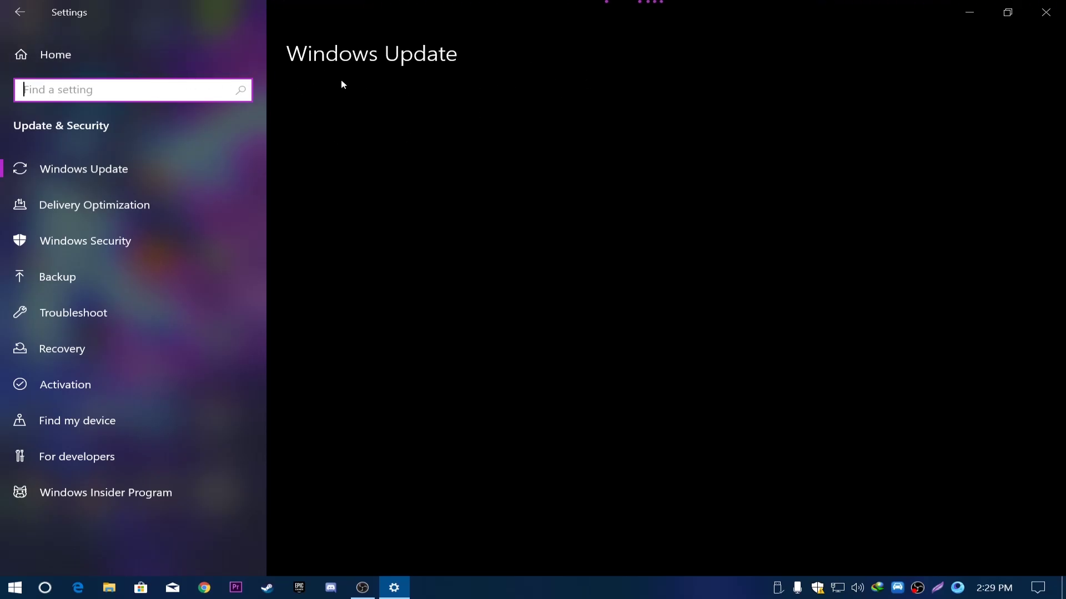
{"action": "left_click", "coordinate": [89, 53]}
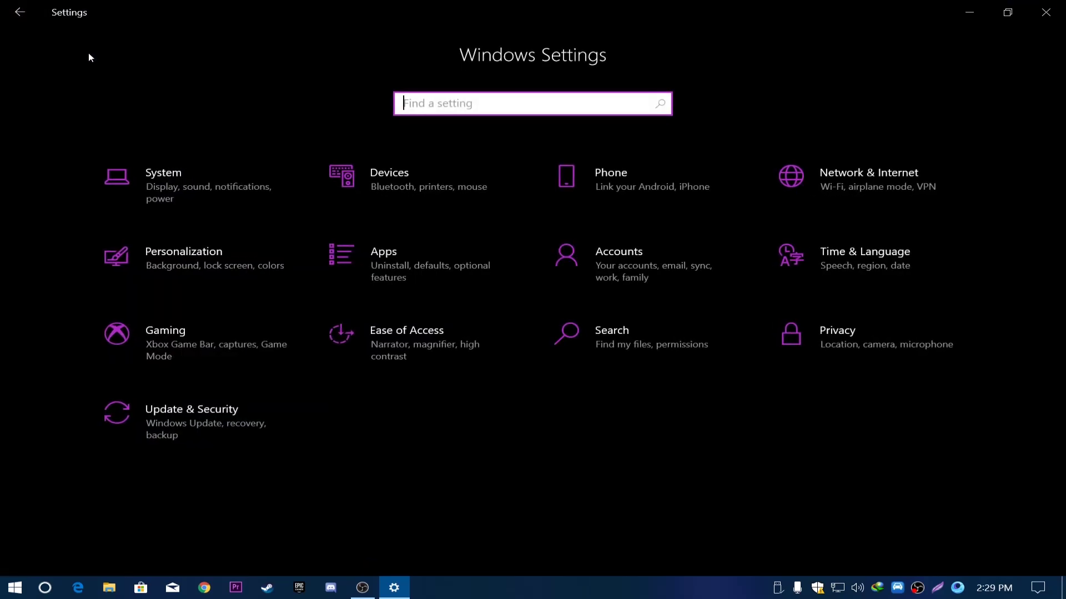
{"action": "left_click", "coordinate": [177, 340]}
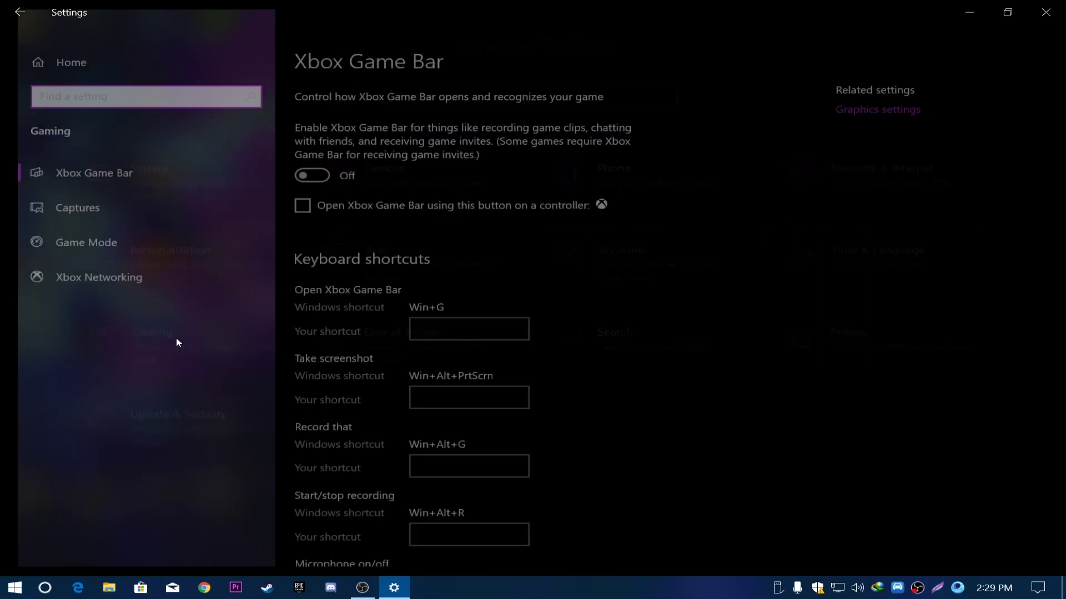
{"action": "left_click", "coordinate": [50, 242]}
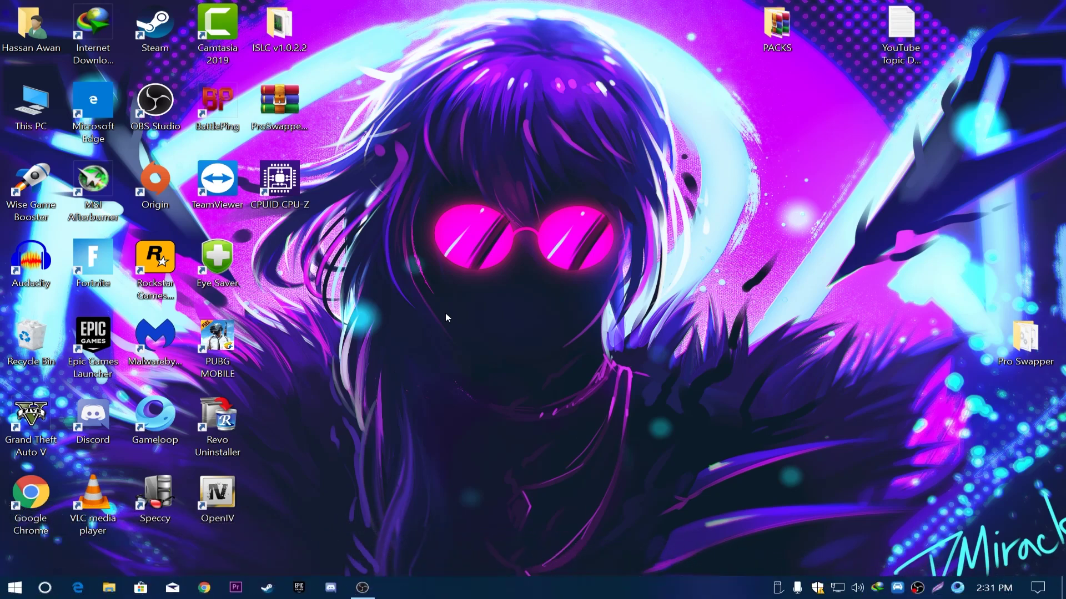
- Open F:\Epic Games\Fortnite\FortniteGame\Binaries\Win64\BattlEye from This PC
{"action": "left_click", "coordinate": [25, 127]}
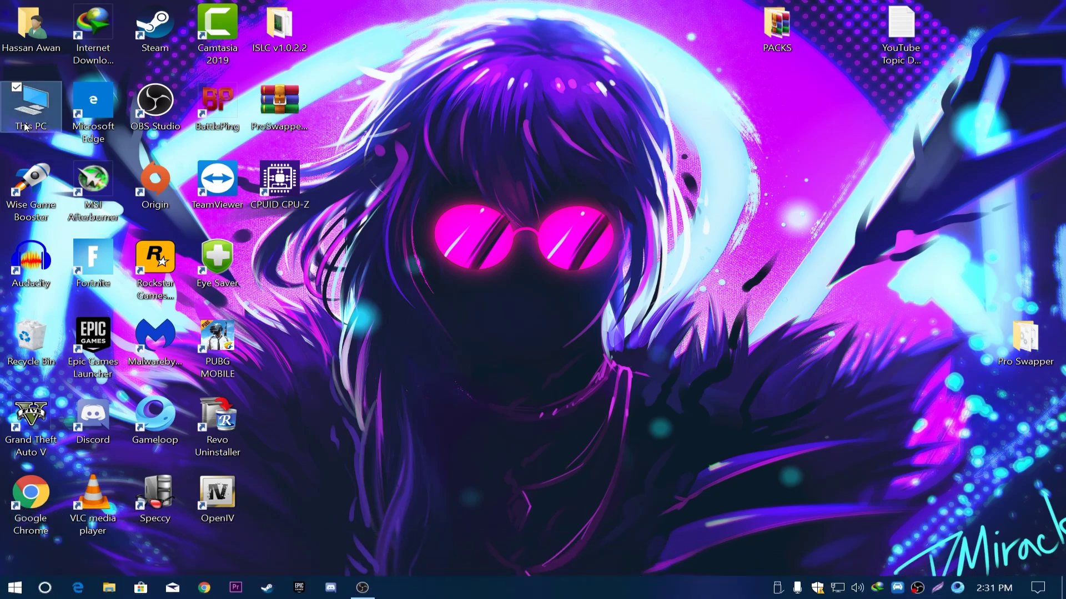
{"action": "left_click", "coordinate": [26, 126]}
{"action": "key", "text": "Escape"}
{"action": "double_click", "coordinate": [48, 118]}
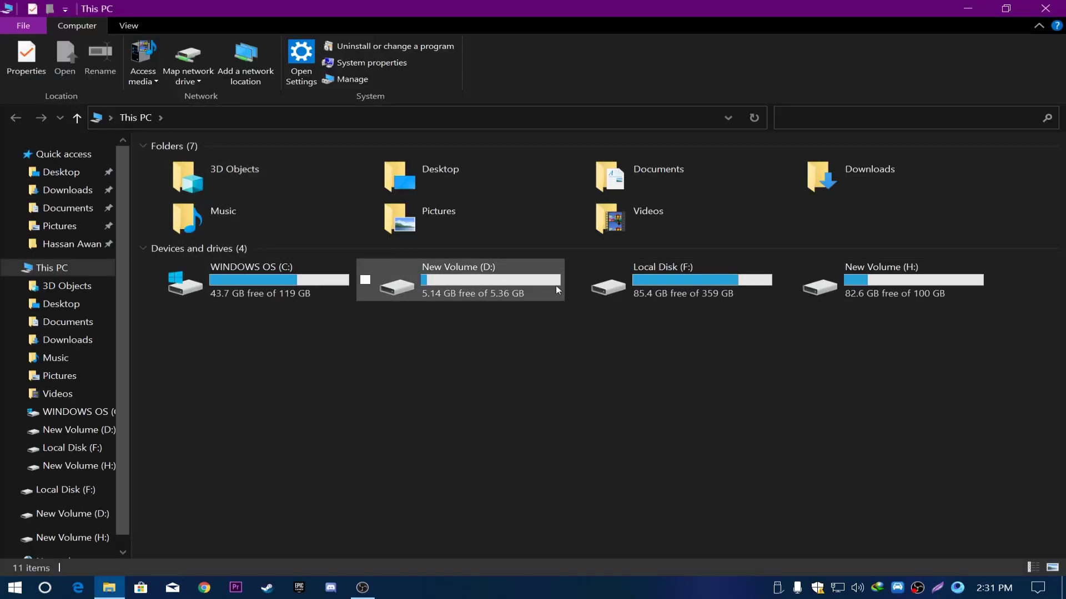
{"action": "left_click", "coordinate": [670, 283]}
{"action": "double_click", "coordinate": [671, 283]}
{"action": "double_click", "coordinate": [382, 167]}
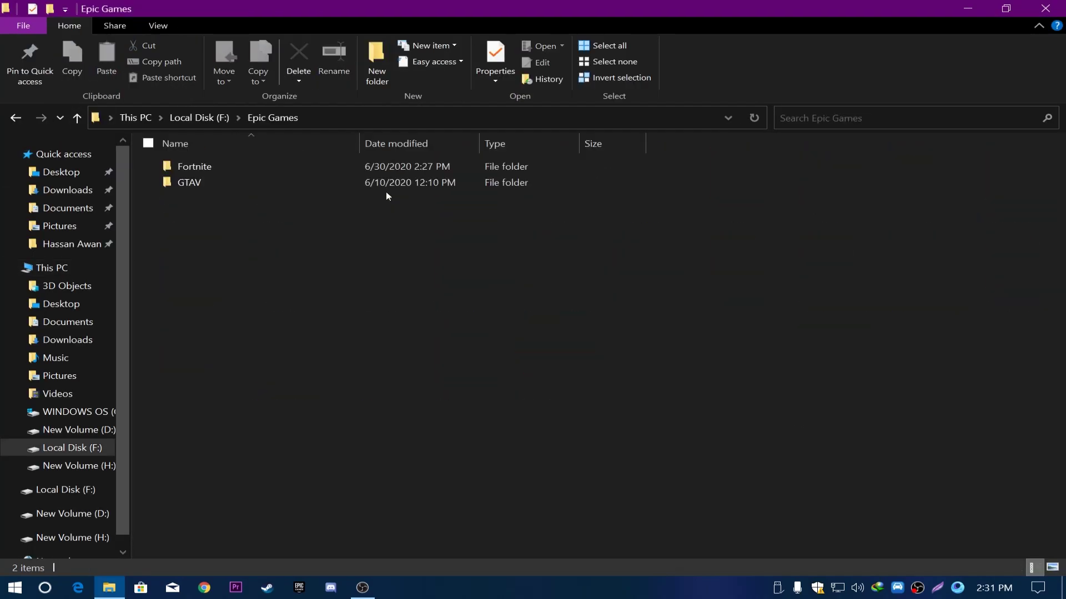
{"action": "double_click", "coordinate": [263, 166]}
{"action": "double_click", "coordinate": [221, 195]}
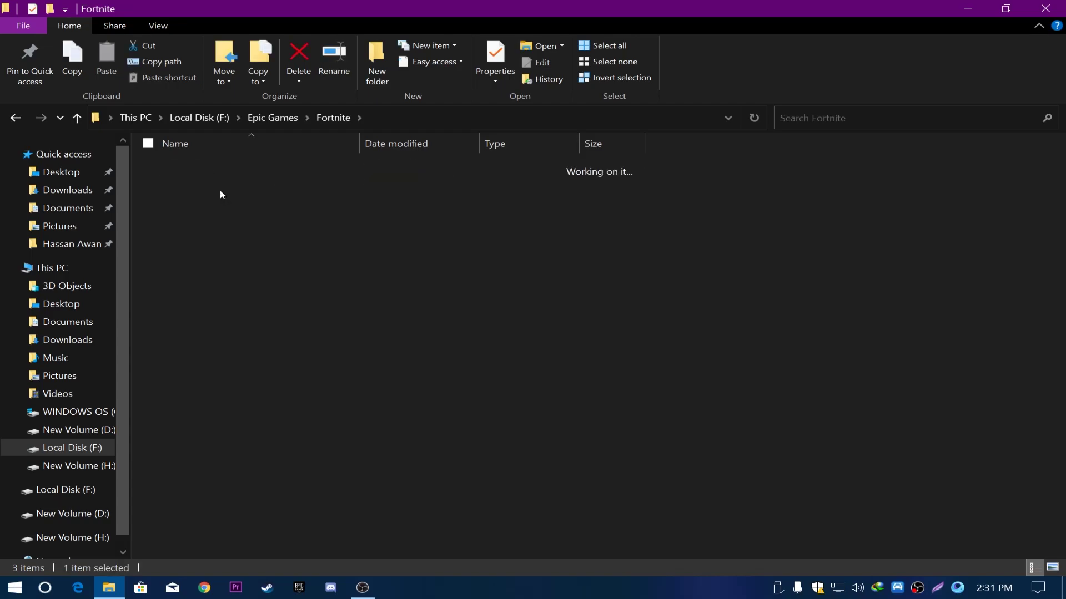
{"action": "double_click", "coordinate": [241, 166]}
{"action": "double_click", "coordinate": [242, 181]}
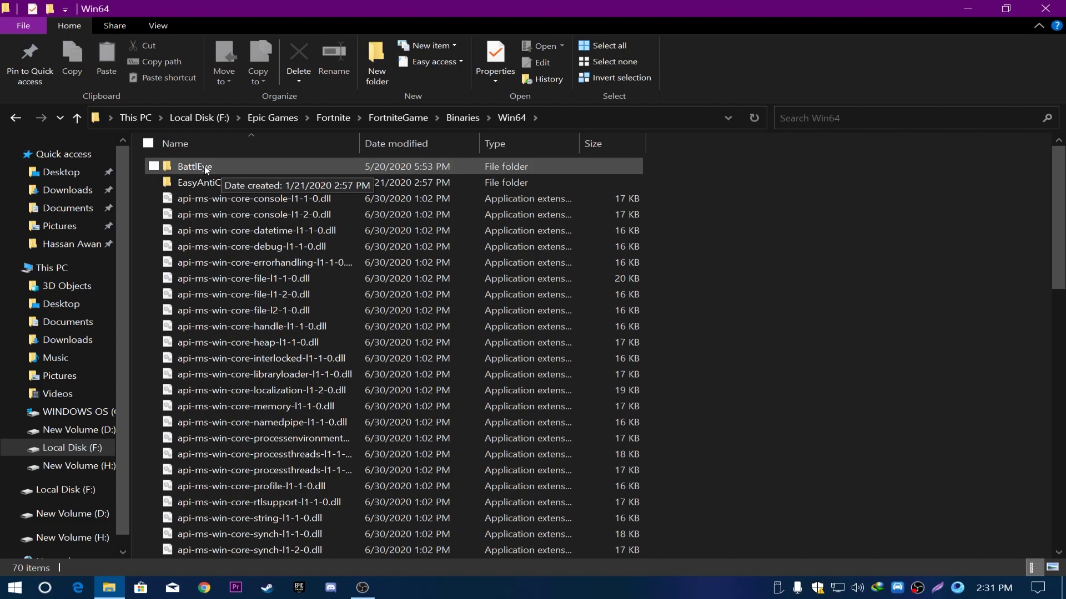
{"action": "double_click", "coordinate": [221, 168]}
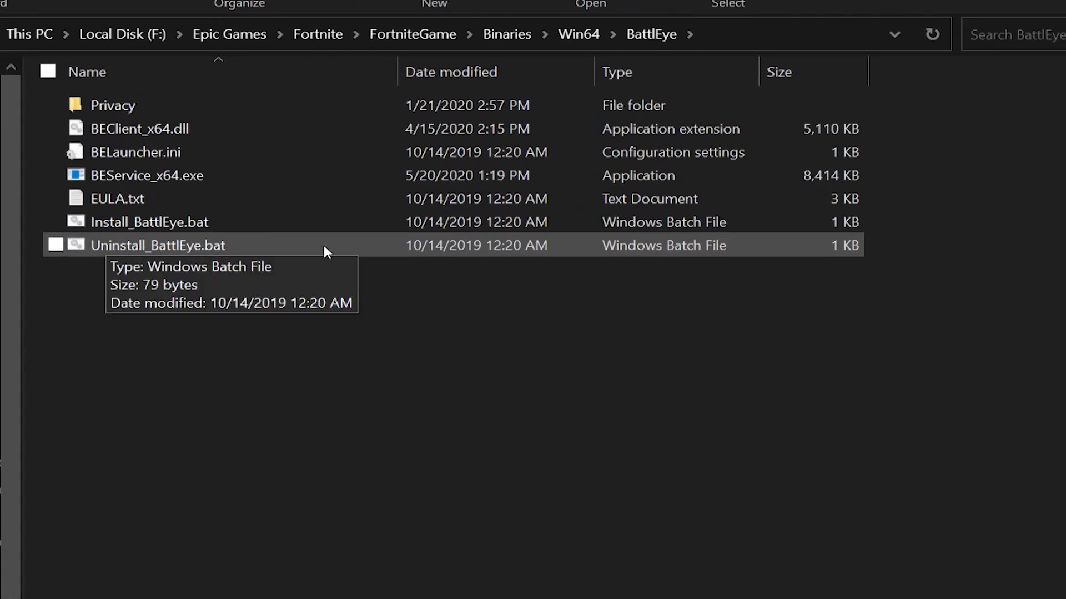
- Run Uninstall_BattlEye.bat confirming Yes and OK, then run Install_BattlEye.bat and close Explorer
{"action": "double_click", "coordinate": [169, 246]}
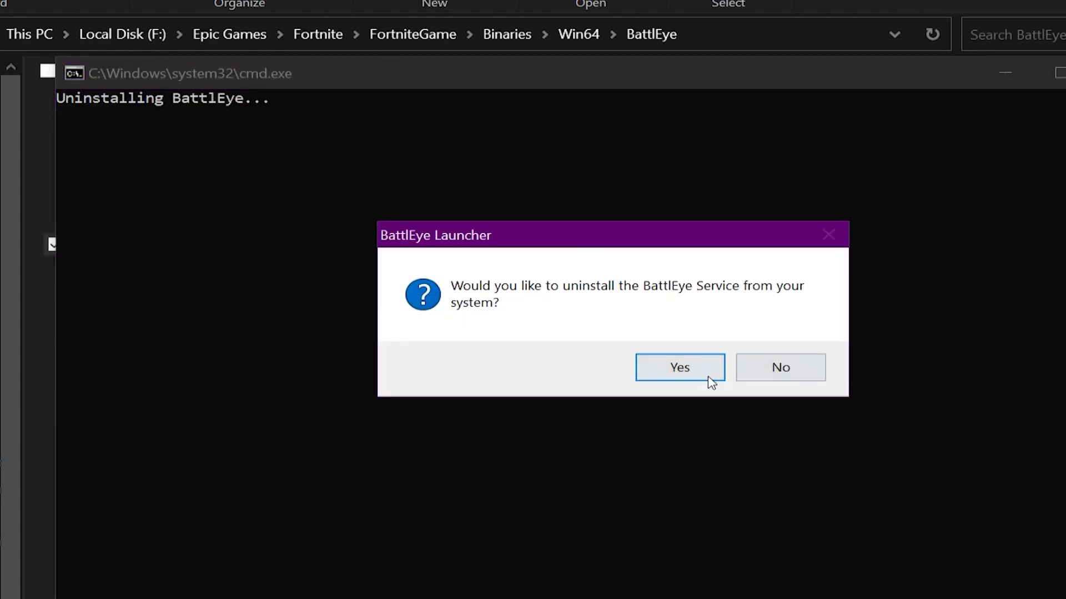
{"action": "left_click", "coordinate": [663, 374]}
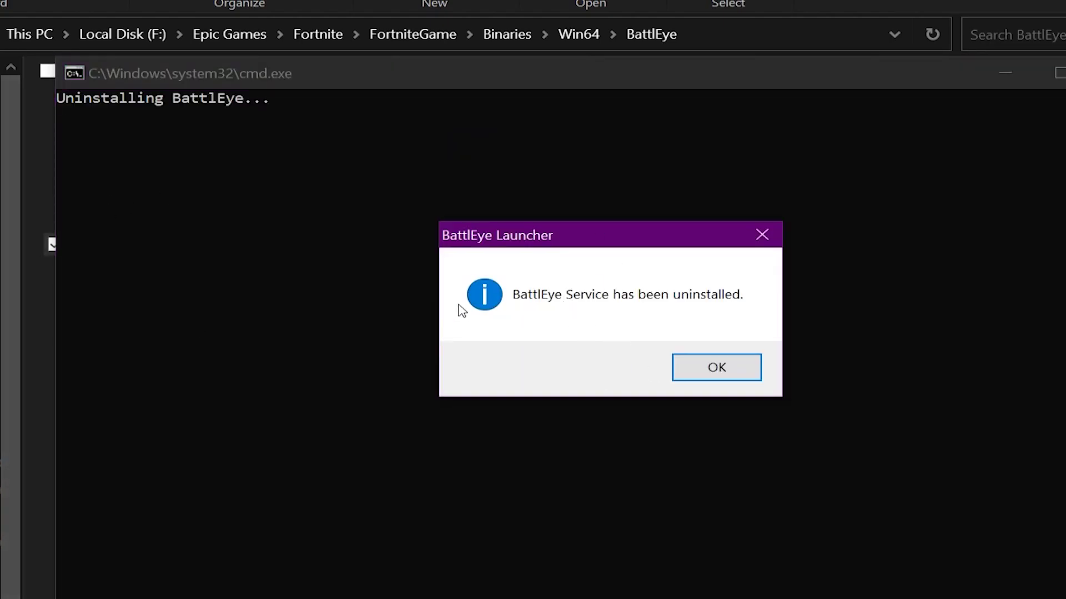
{"action": "left_click", "coordinate": [713, 371]}
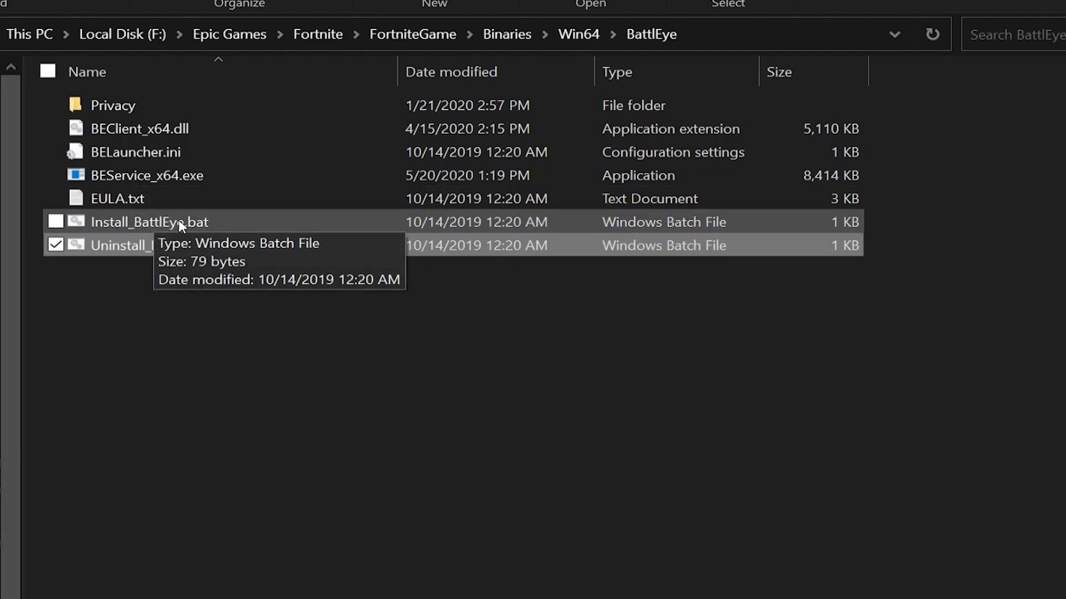
{"action": "double_click", "coordinate": [137, 224]}
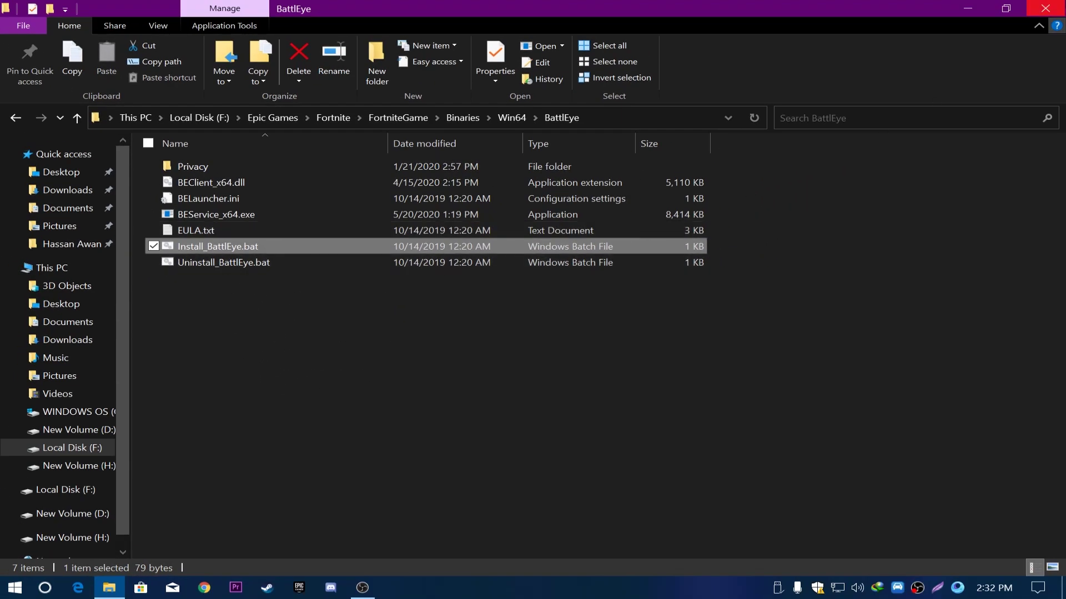
{"action": "left_click", "coordinate": [1045, 8]}
{"action": "left_click", "coordinate": [72, 354]}
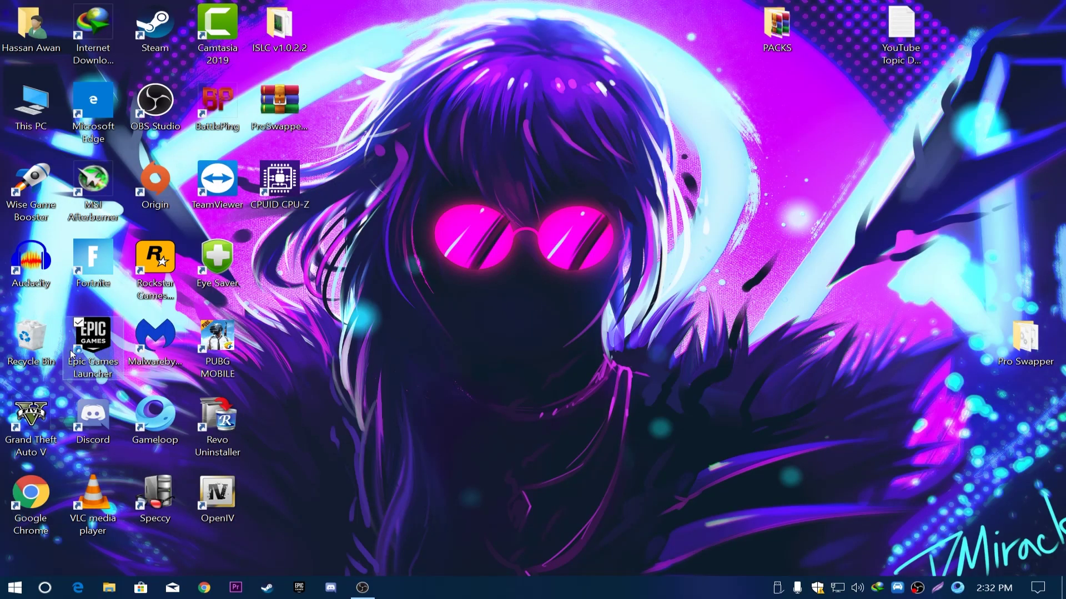
- Start the Epic Games Launcher, go to Library, and open the Fortnite tile's options
{"action": "double_click", "coordinate": [72, 353]}
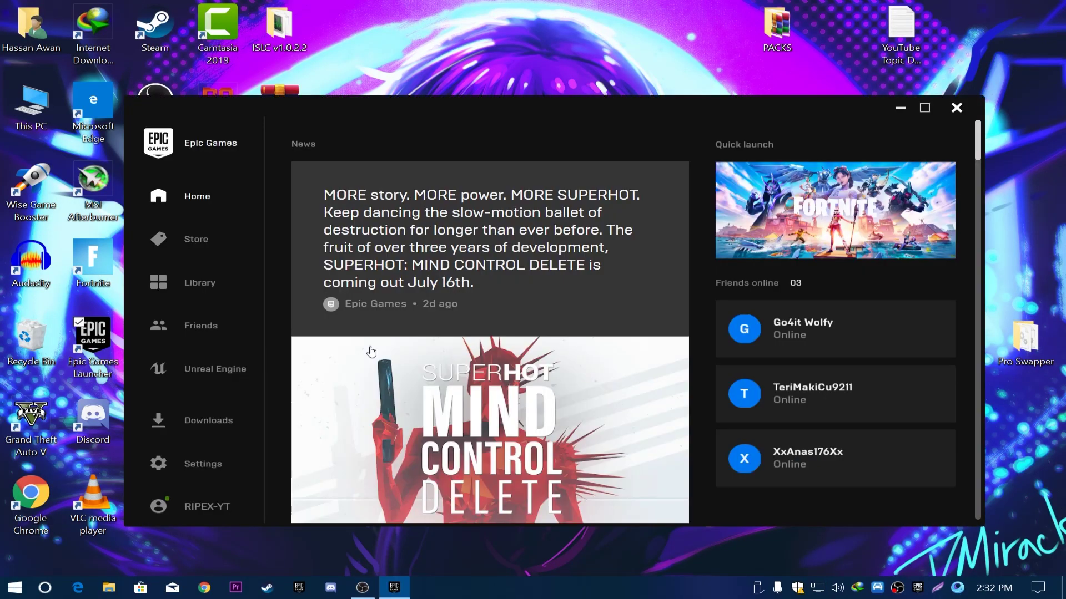
{"action": "left_click", "coordinate": [194, 288]}
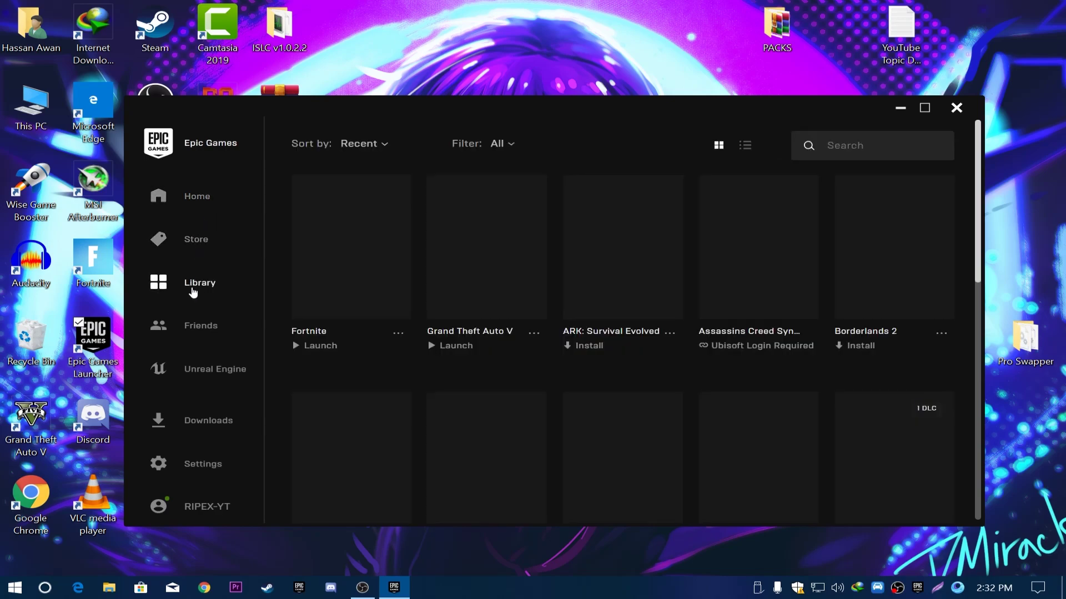
{"action": "left_click", "coordinate": [398, 333]}
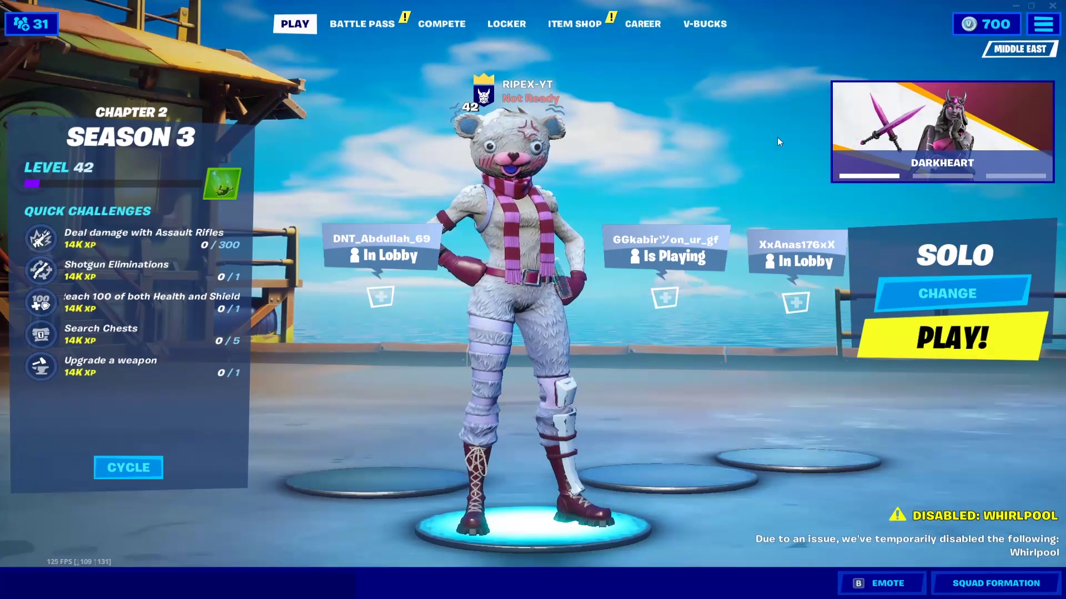
- In Settings > Video, switch Allow Multithreaded Rendering to Off, apply, and exit to the lobby
{"action": "left_click", "coordinate": [1043, 24]}
{"action": "left_click", "coordinate": [858, 58]}
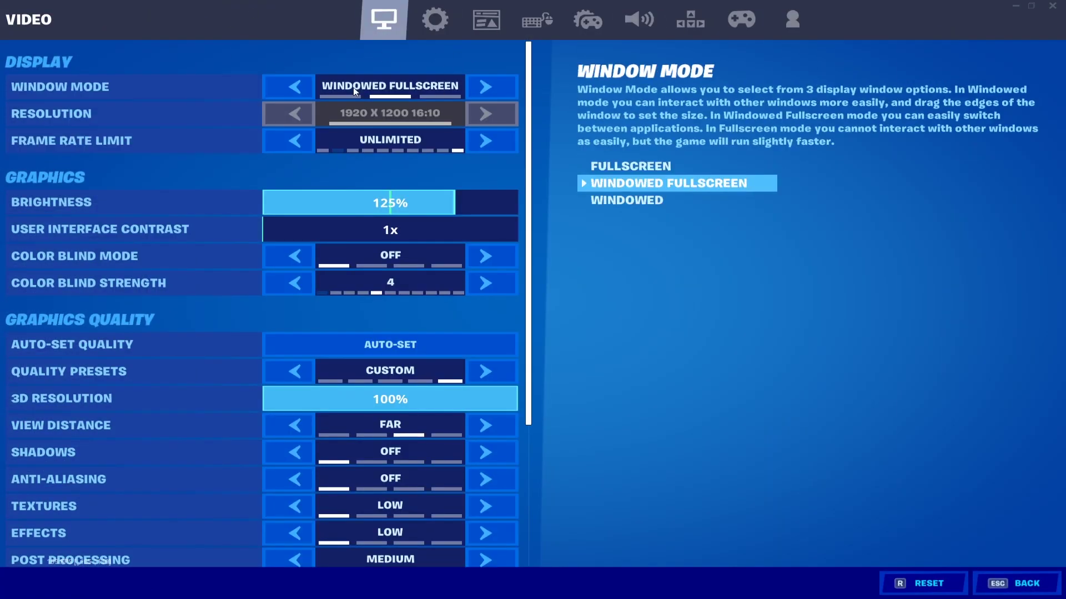
{"action": "scroll", "coordinate": [285, 178], "scroll_direction": "down", "scroll_amount": 3}
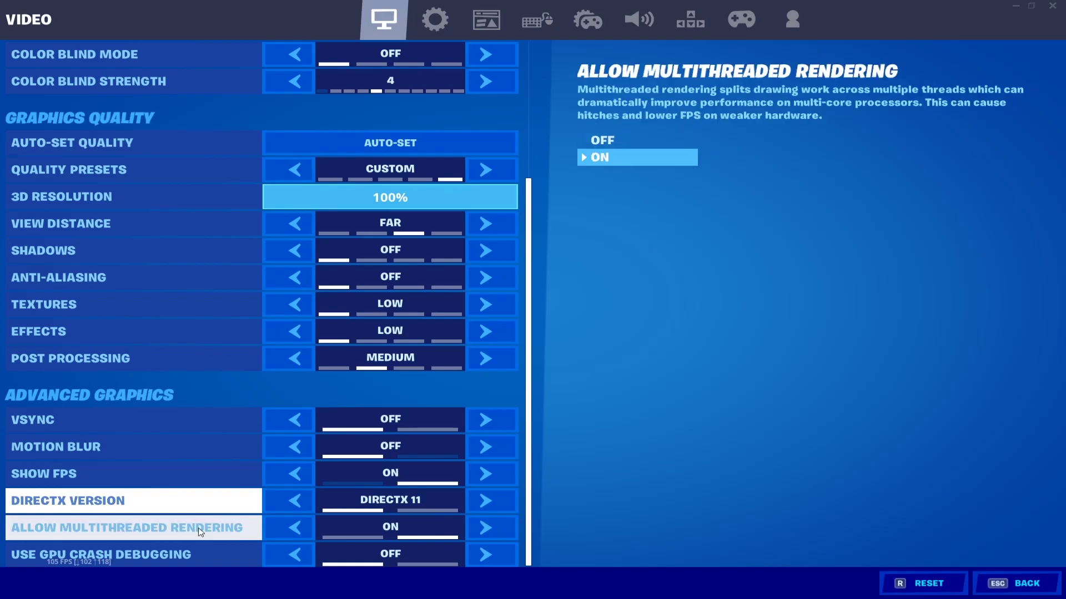
{"action": "left_click", "coordinate": [332, 529]}
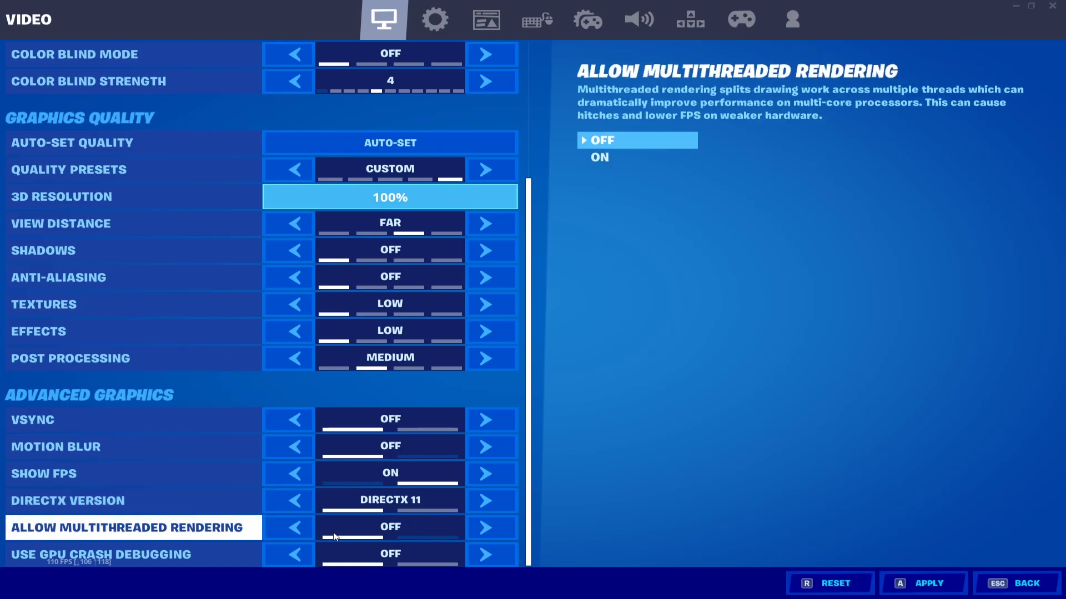
{"action": "left_click", "coordinate": [923, 583]}
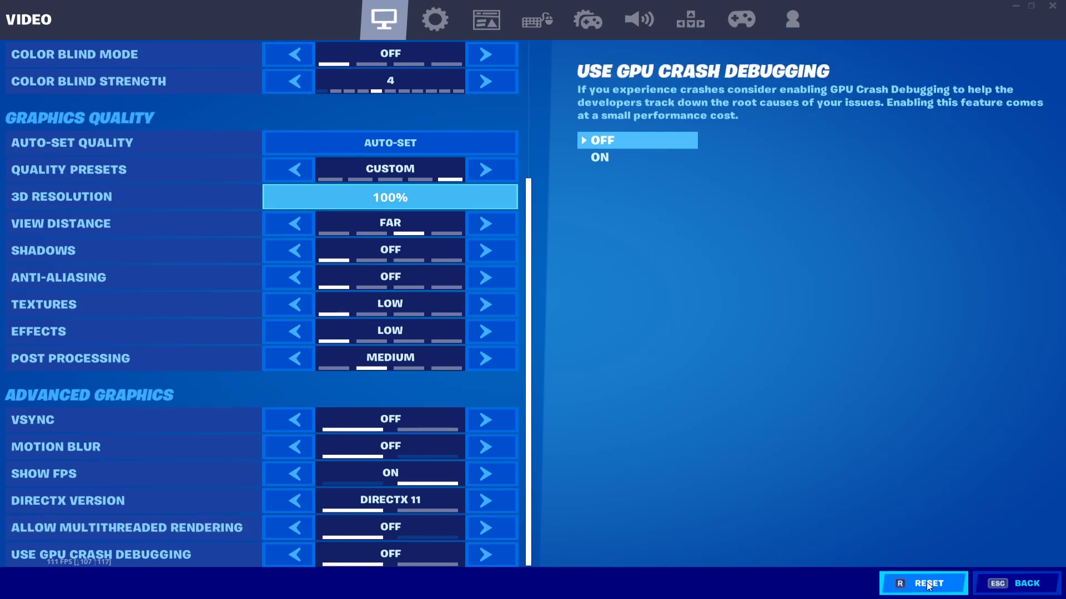
{"action": "key", "text": "Escape"}
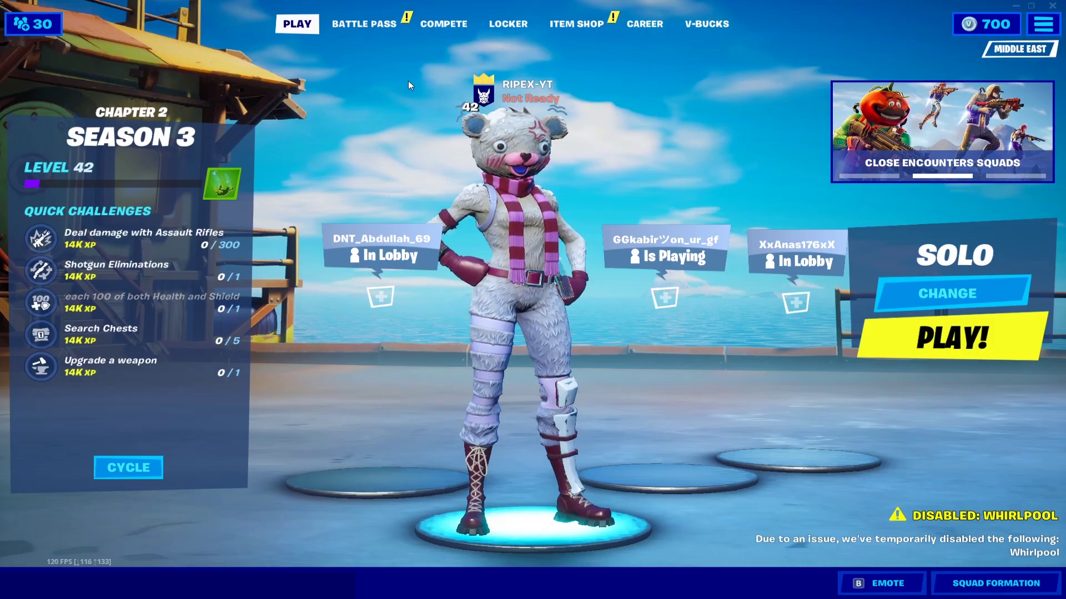